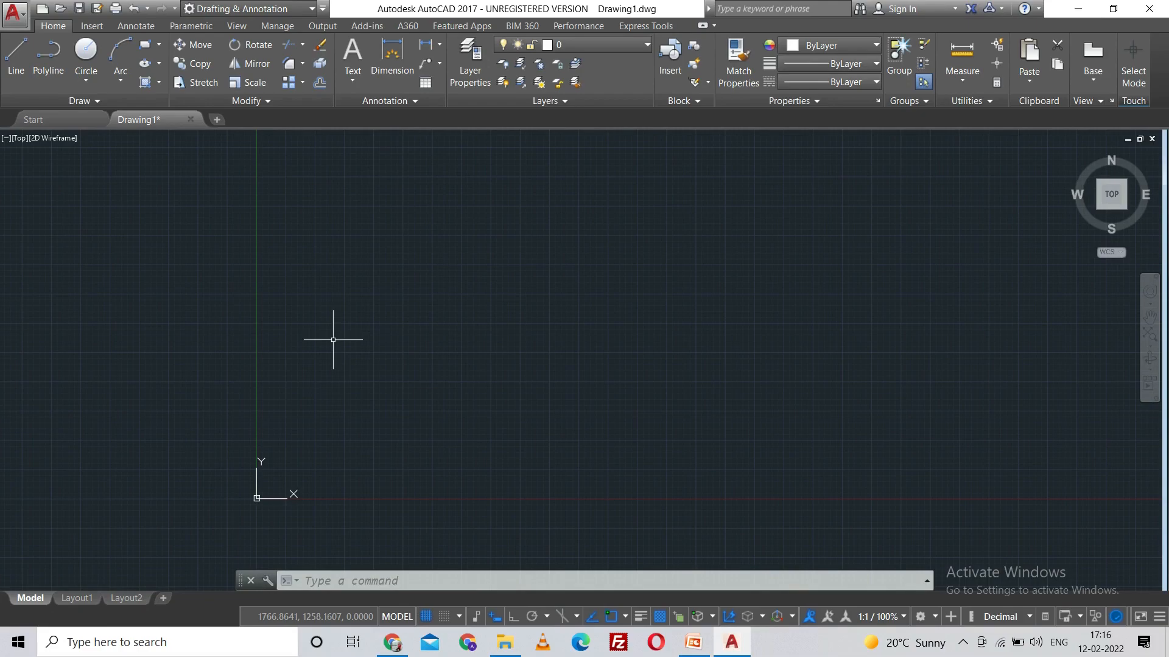
pyautogui.write('metric')
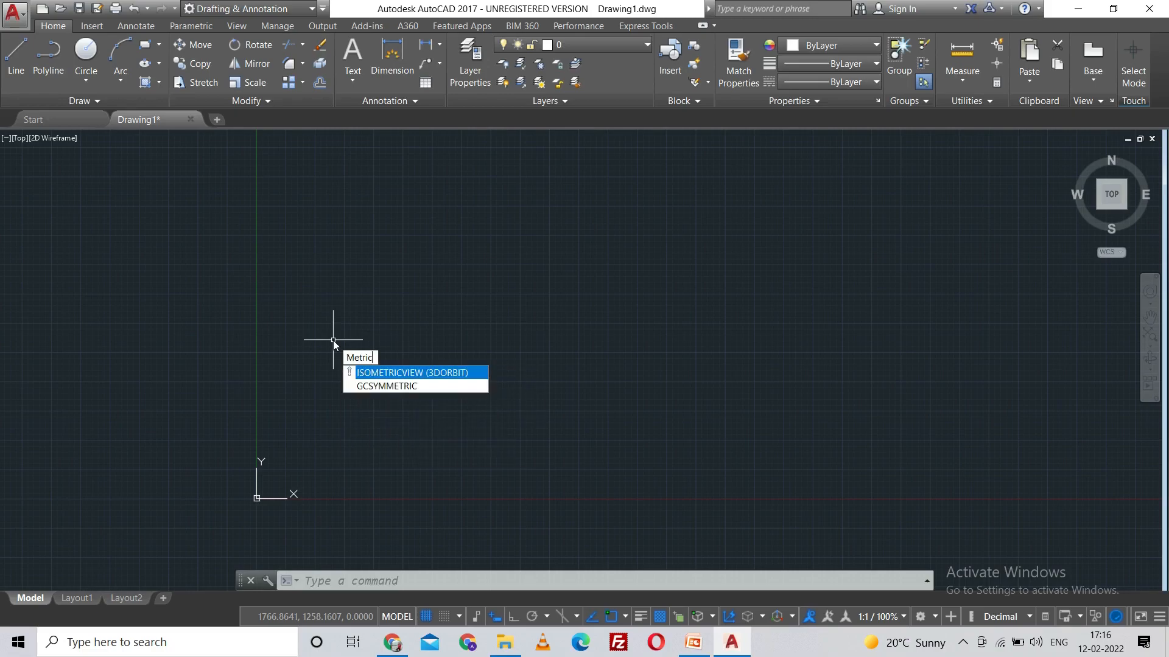
pyautogui.press('BackSpace')
pyautogui.press('BackSpace')
pyautogui.press('BackSpace')
pyautogui.press('BackSpace')
pyautogui.press('BackSpace')
pyautogui.press('BackSpace')
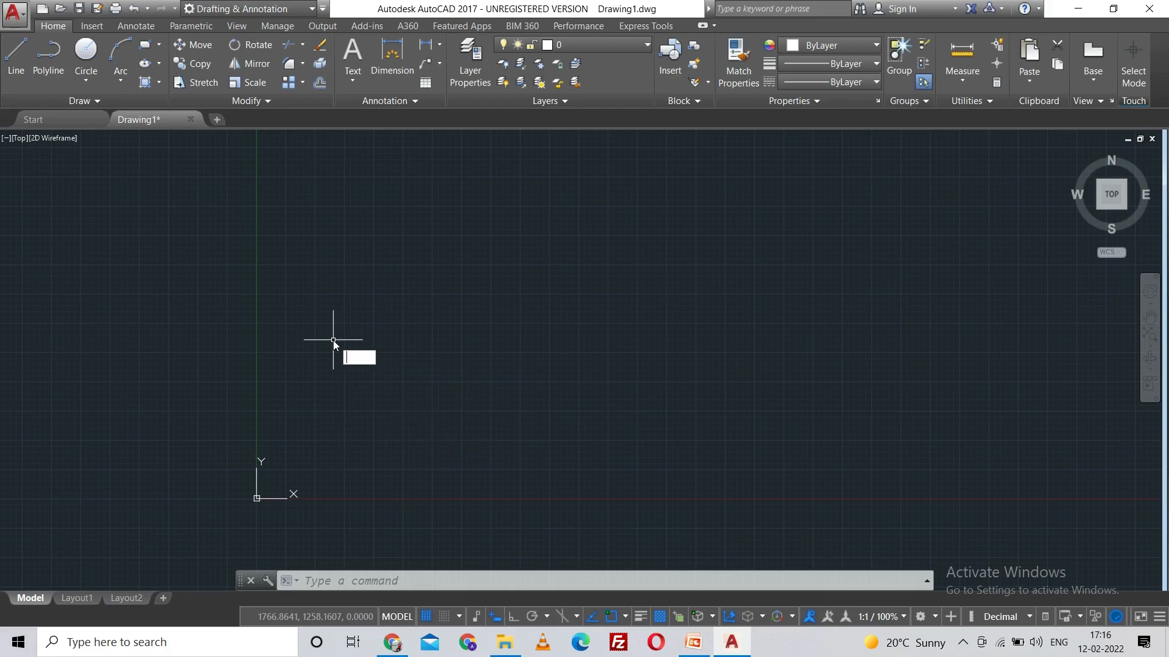
pyautogui.write('IMPerial')
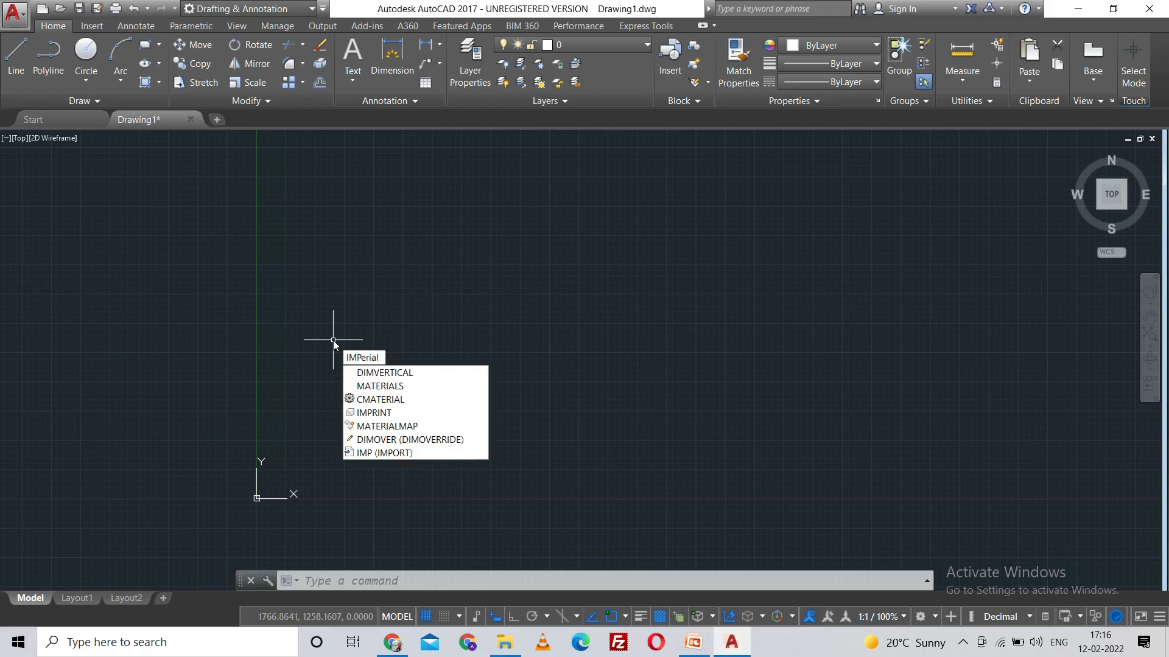
pyautogui.press('BackSpace')
pyautogui.press('BackSpace')
pyautogui.press('BackSpace')
pyautogui.press('BackSpace')
pyautogui.press('BackSpace')
pyautogui.press('BackSpace')
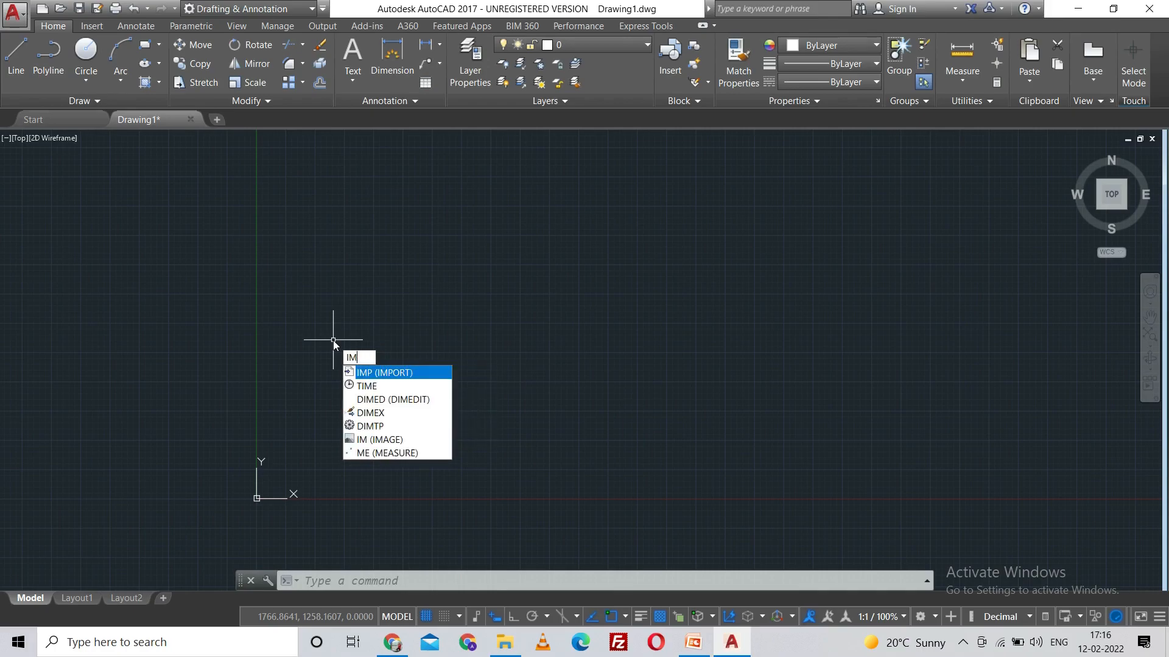
pyautogui.press('BackSpace')
pyautogui.press('BackSpace')
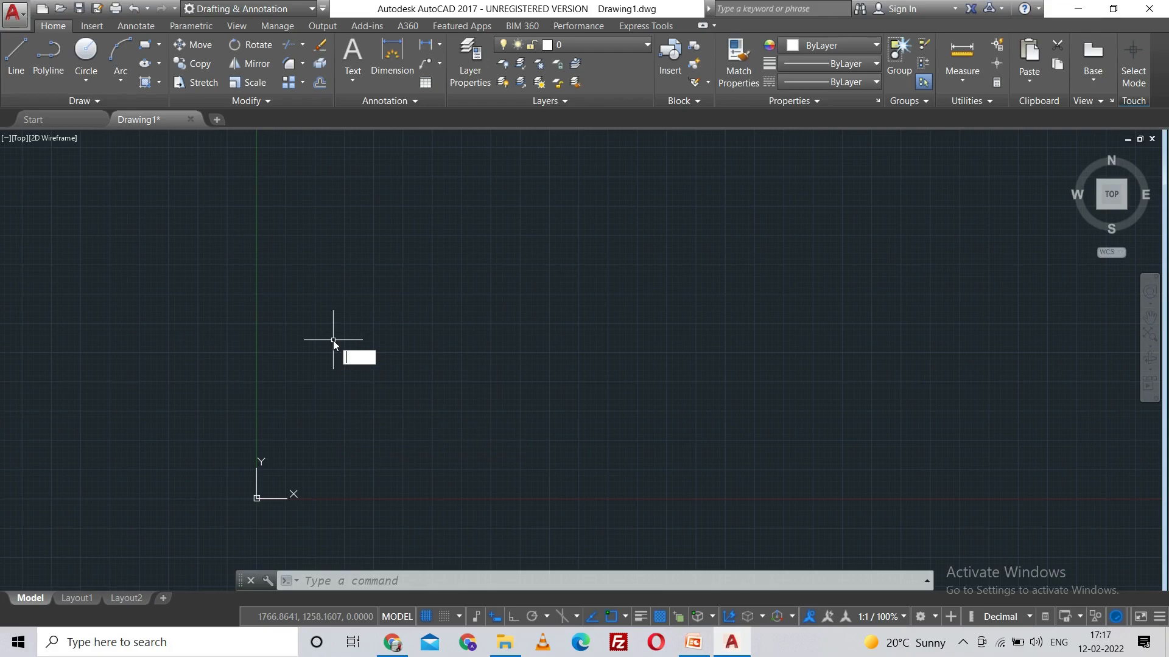
pyautogui.press('Escape')
# Step: Set the drawing units' length type to Decimal with a precision of 0.00
pyautogui.write('UN')
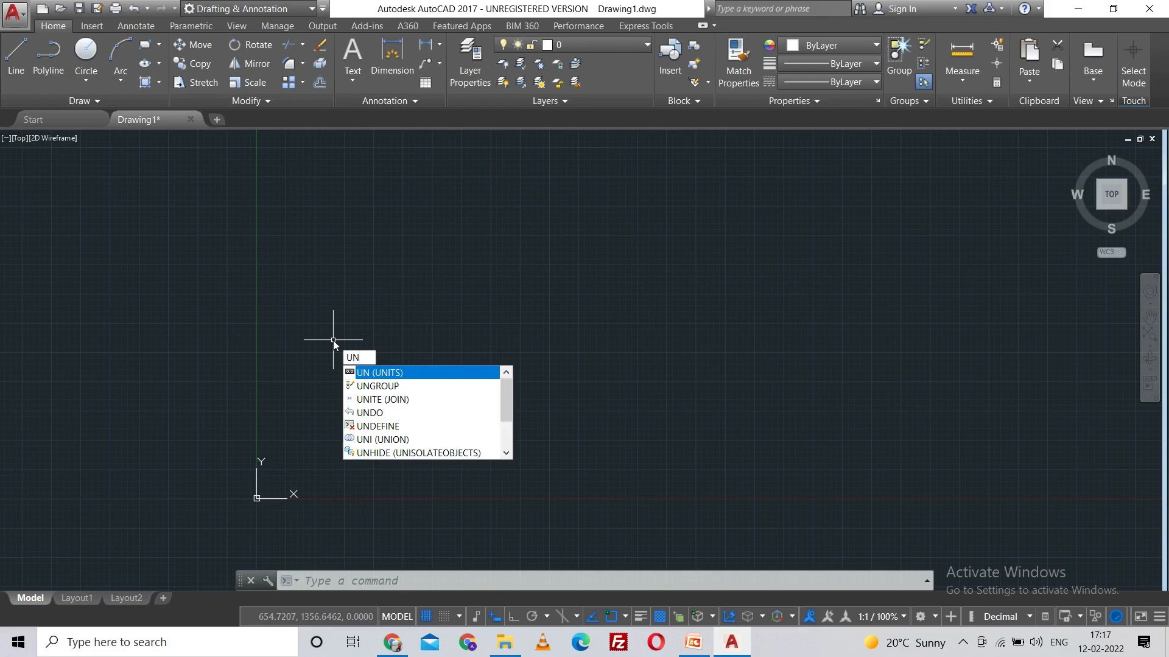
pyautogui.press('Return')
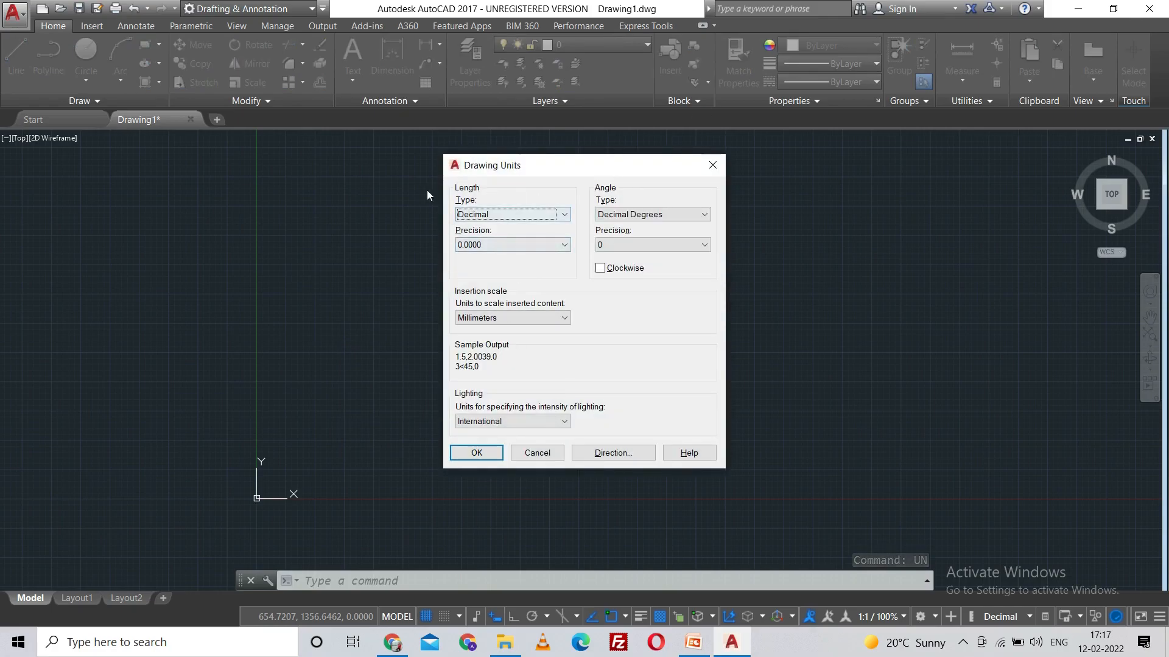
pyautogui.click(565, 214)
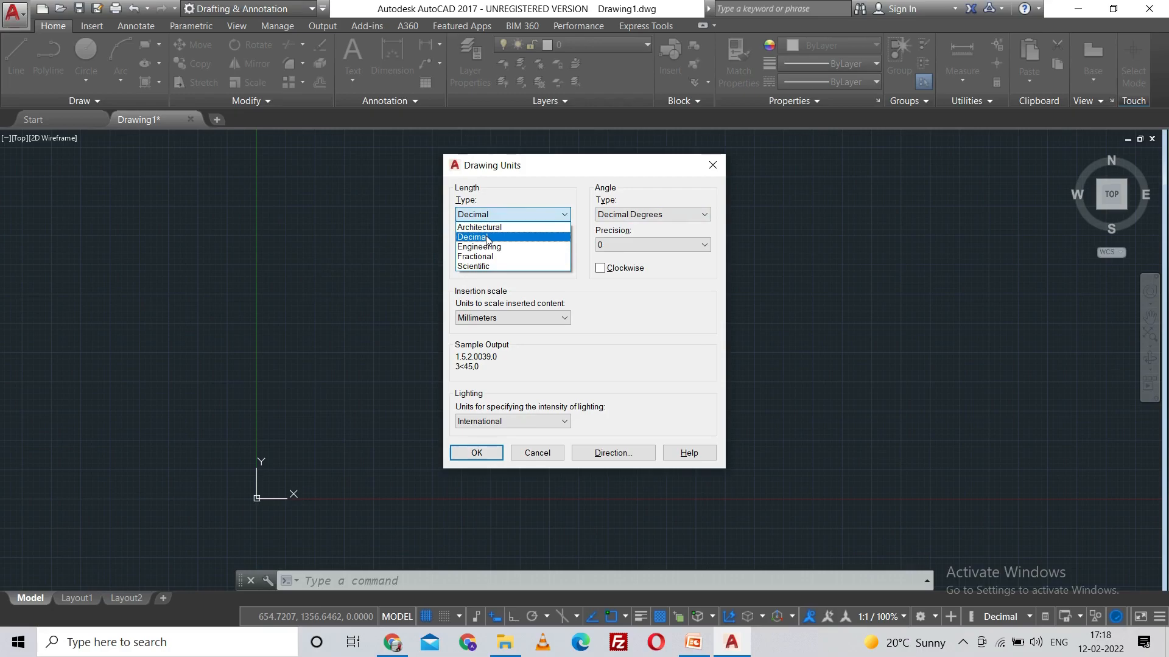
pyautogui.click(497, 266)
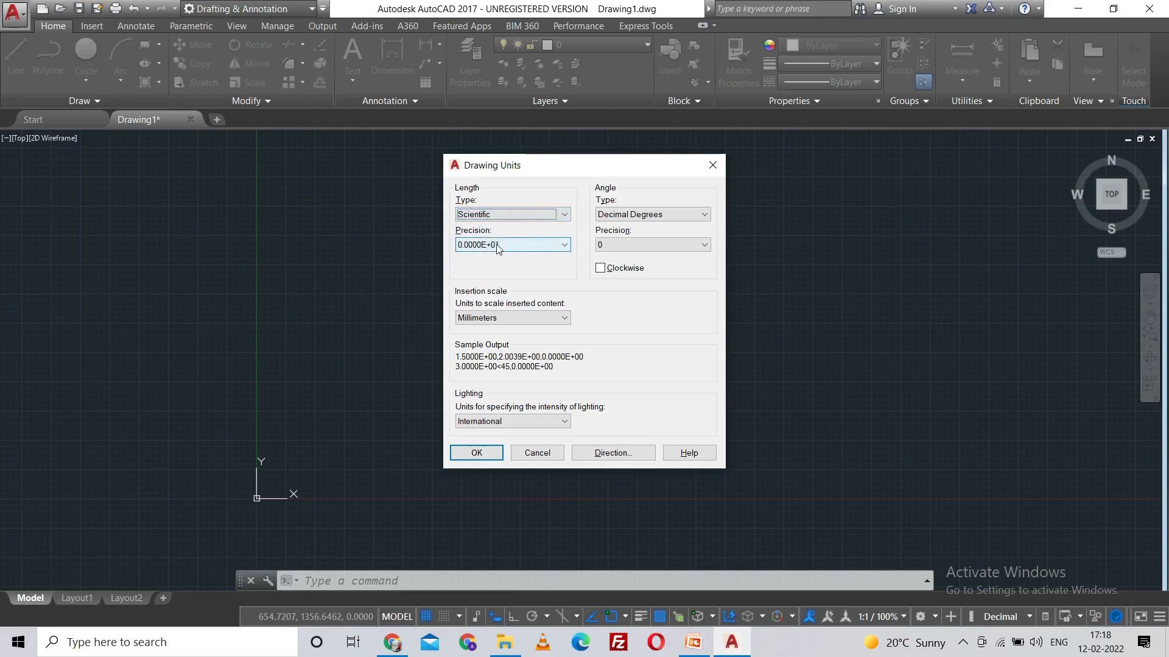
pyautogui.click(551, 215)
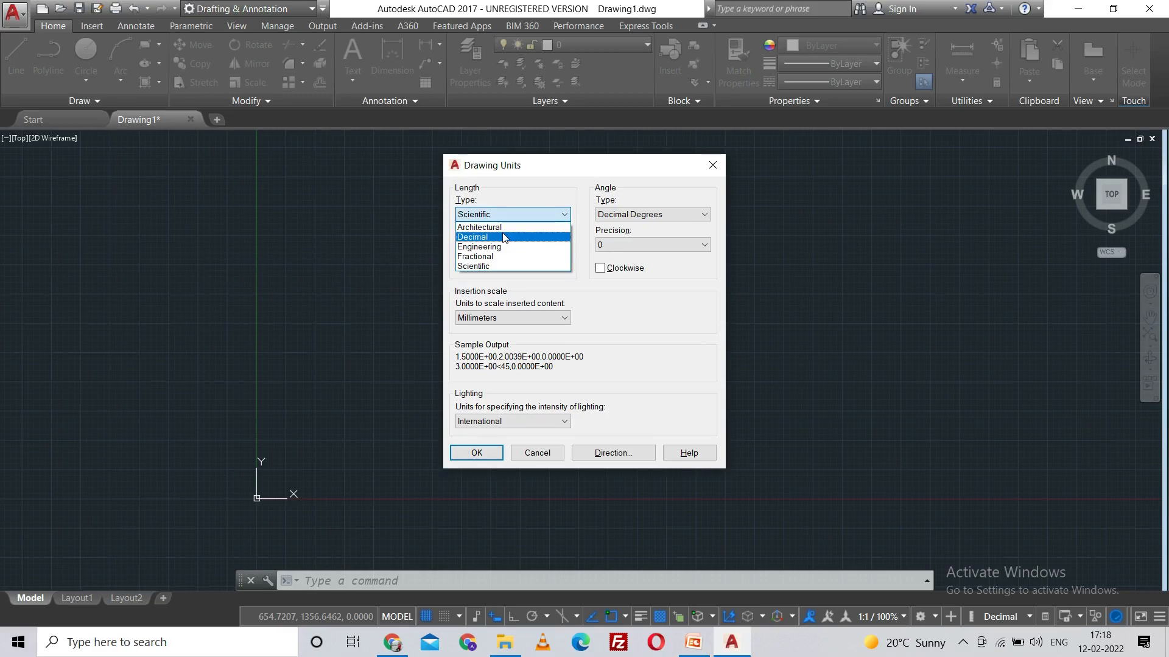
pyautogui.click(503, 237)
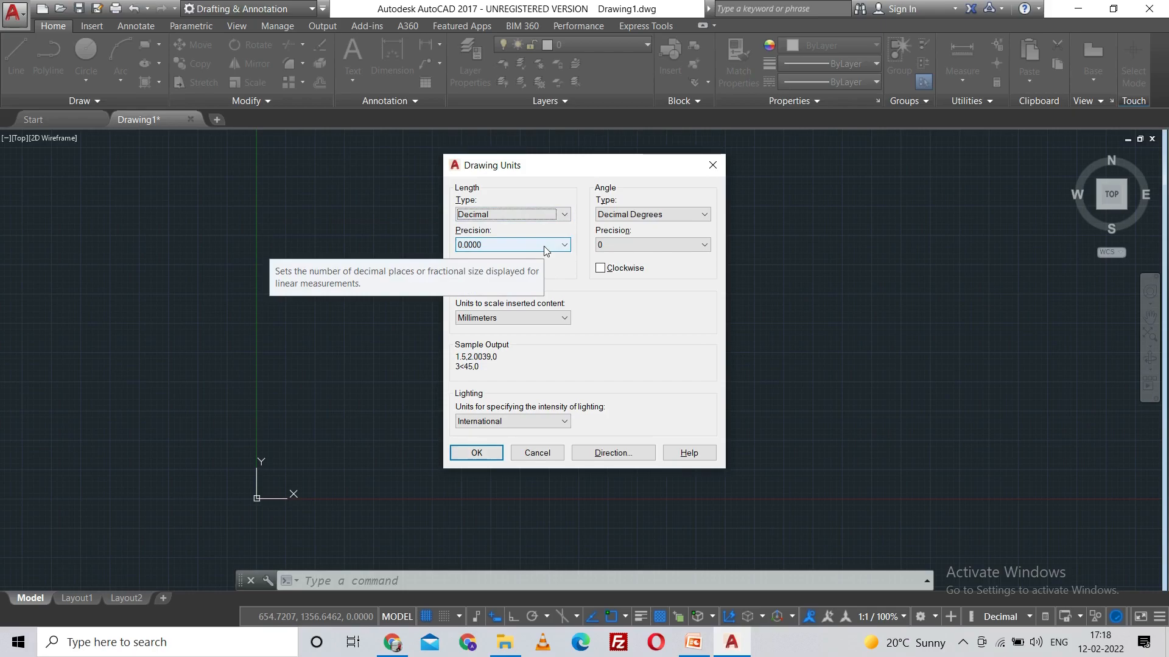
pyautogui.click(542, 246)
pyautogui.click(503, 276)
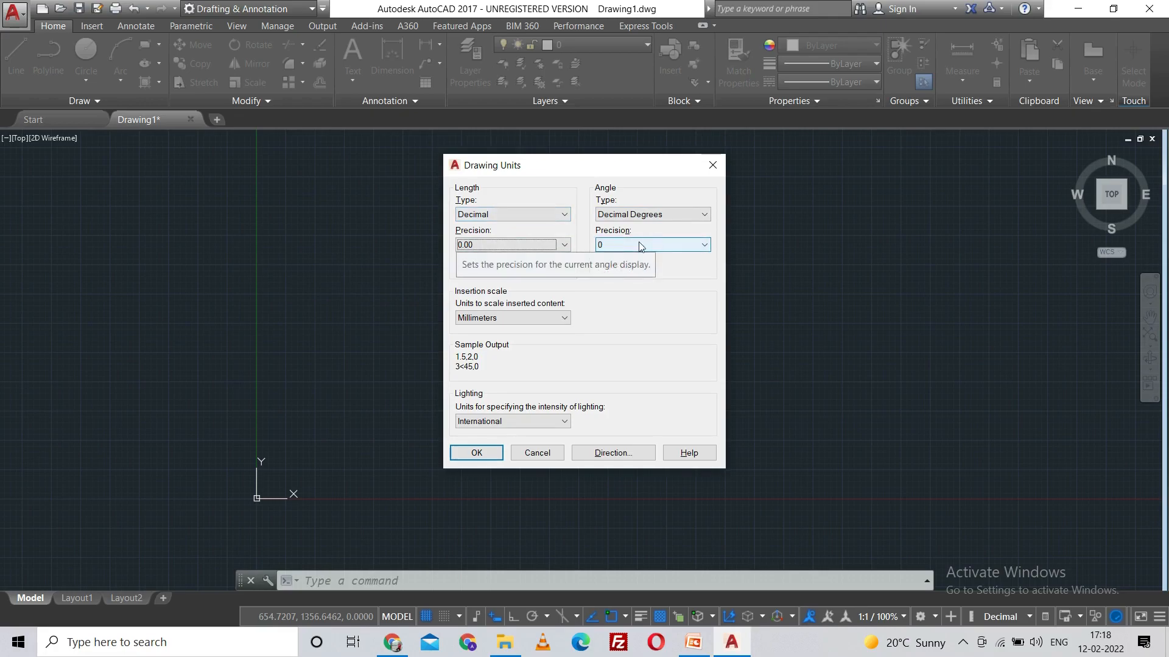
# Step: Keep Decimal Degrees as the angle type and Millimeters as the insertion scale, and accept the drawing units
pyautogui.click(653, 217)
pyautogui.click(654, 218)
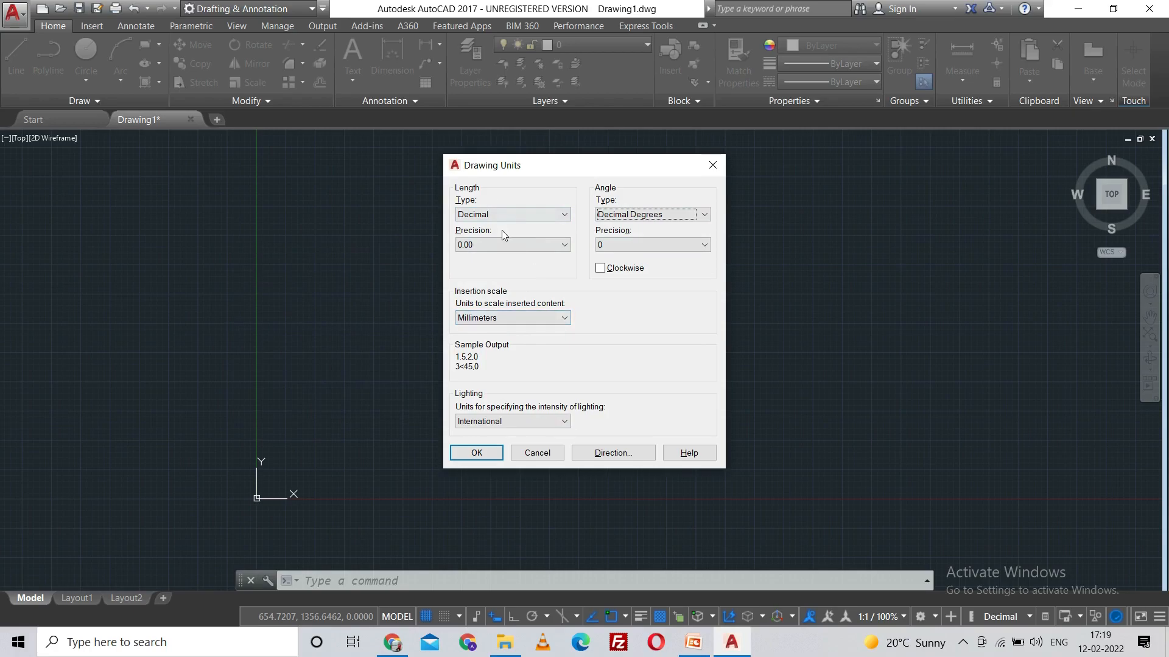
pyautogui.moveTo(510, 322)
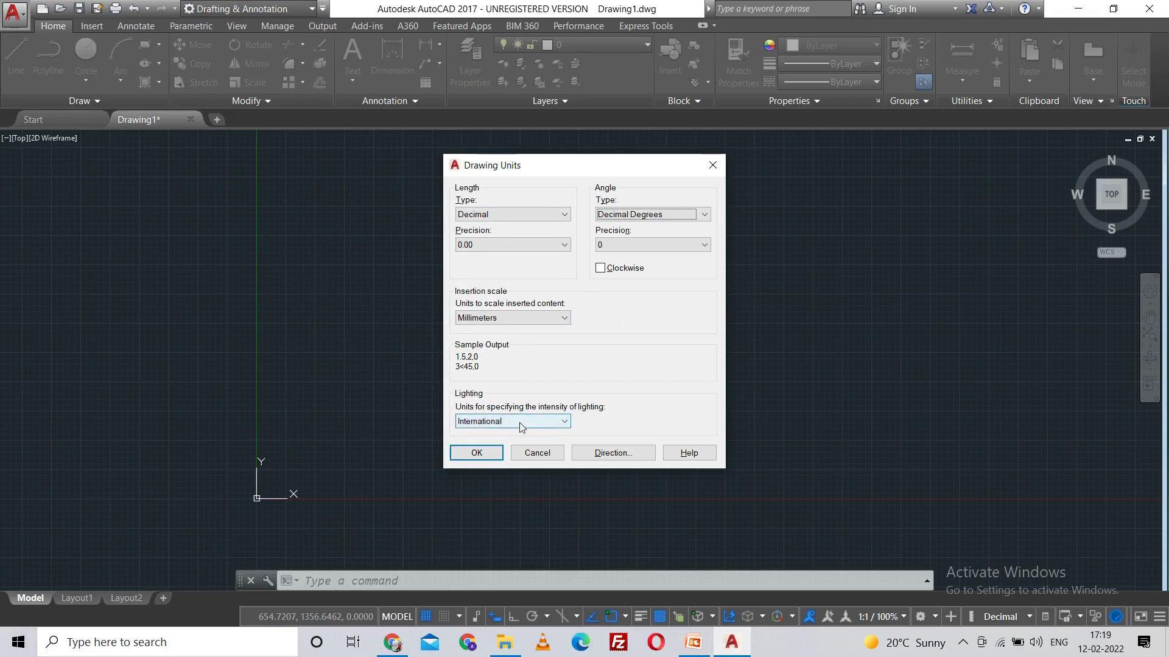
pyautogui.click(545, 324)
pyautogui.click(545, 324)
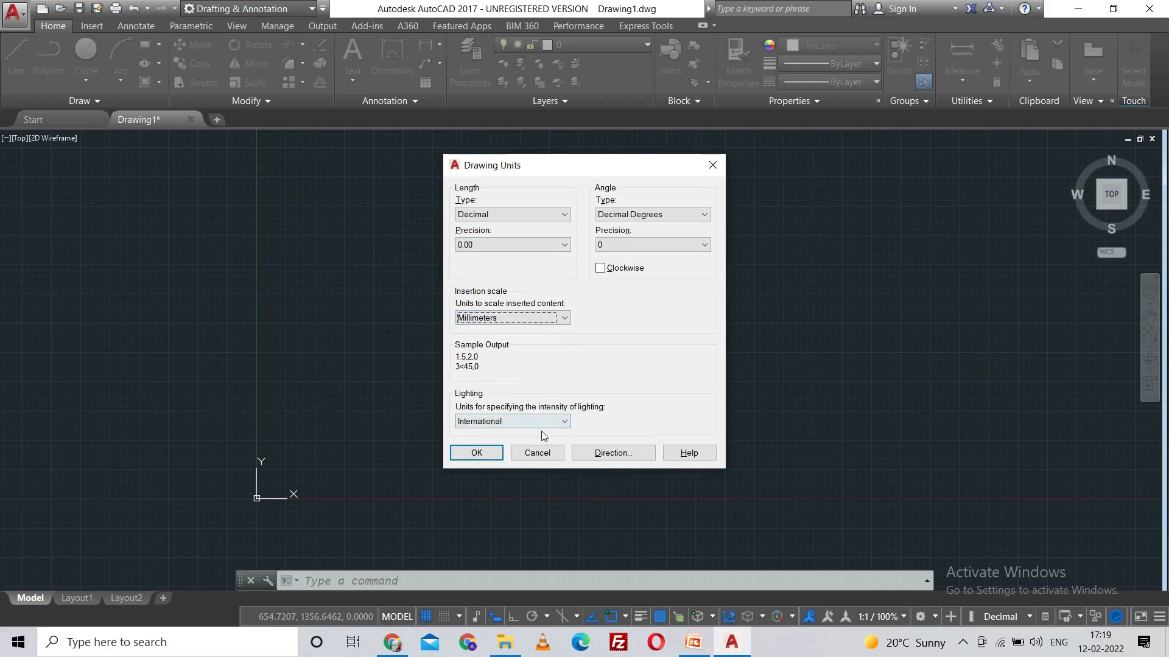
pyautogui.click(491, 453)
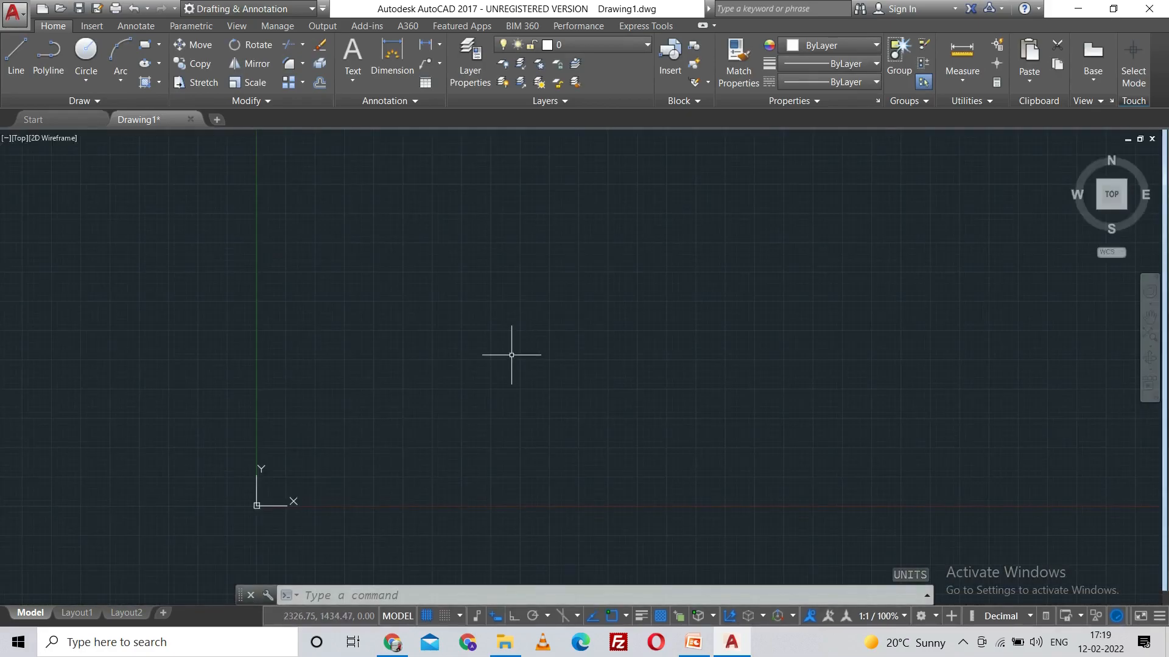
# Step: Open the Standard dimension style for modification
pyautogui.write('d')
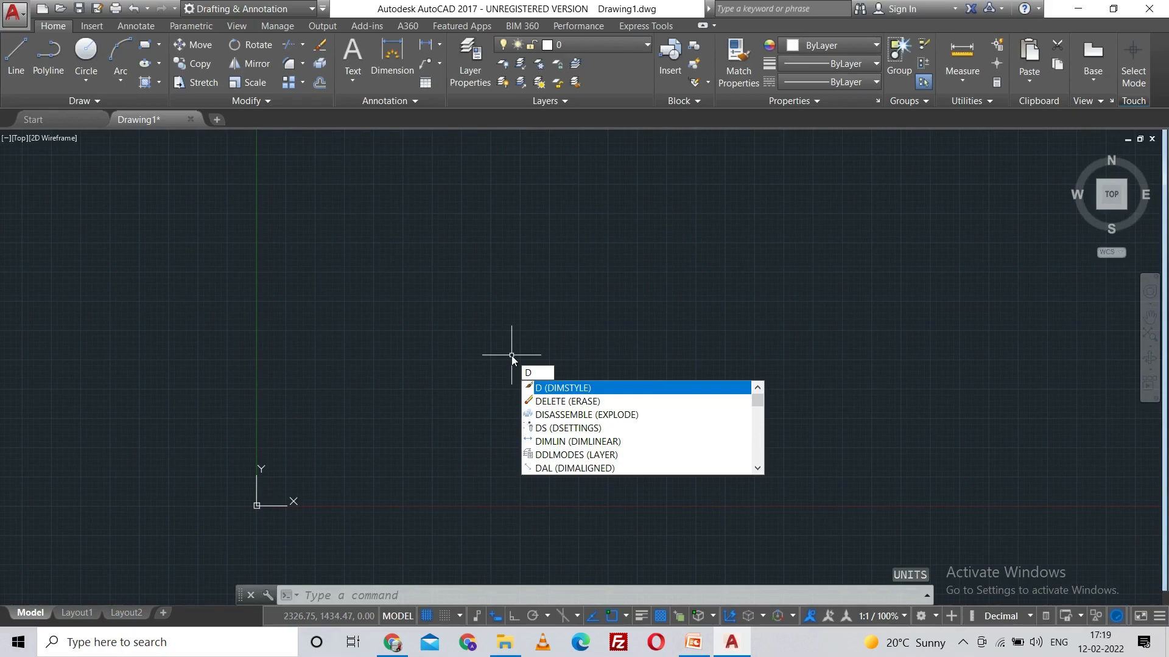
pyautogui.press('Return')
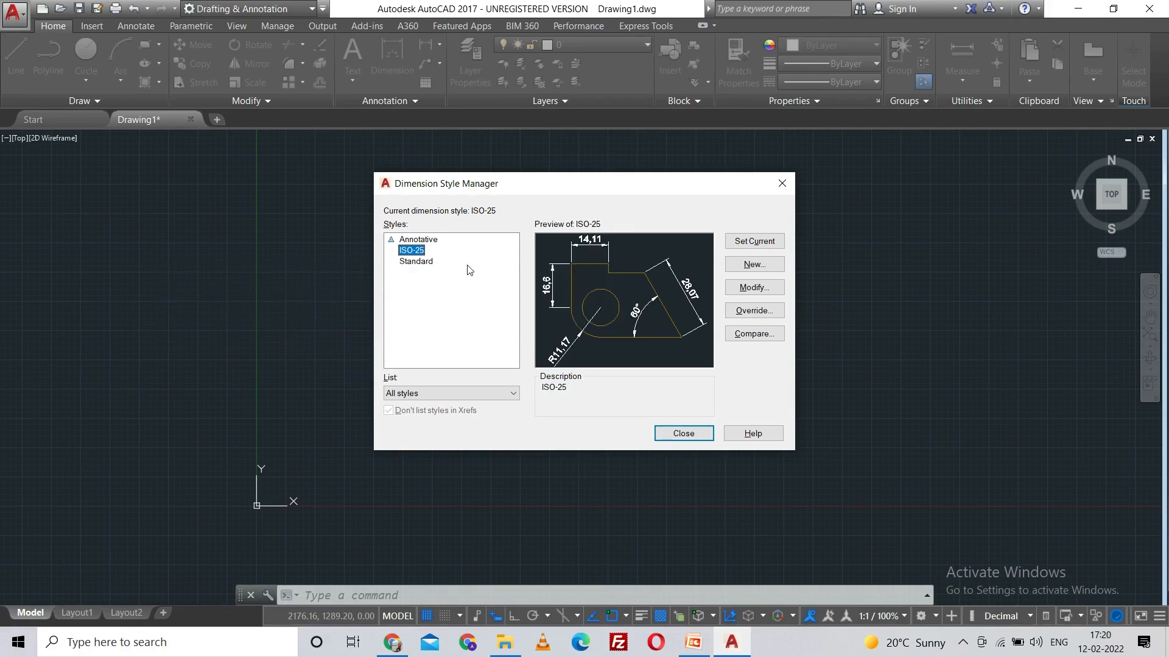
pyautogui.click(416, 262)
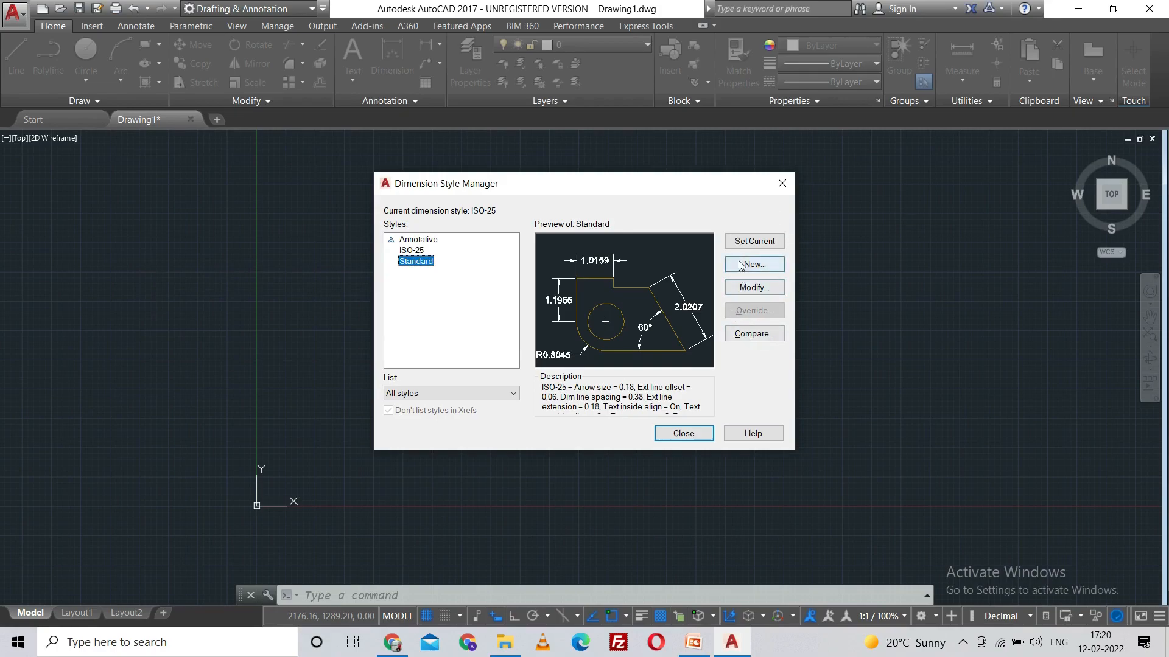
pyautogui.click(757, 287)
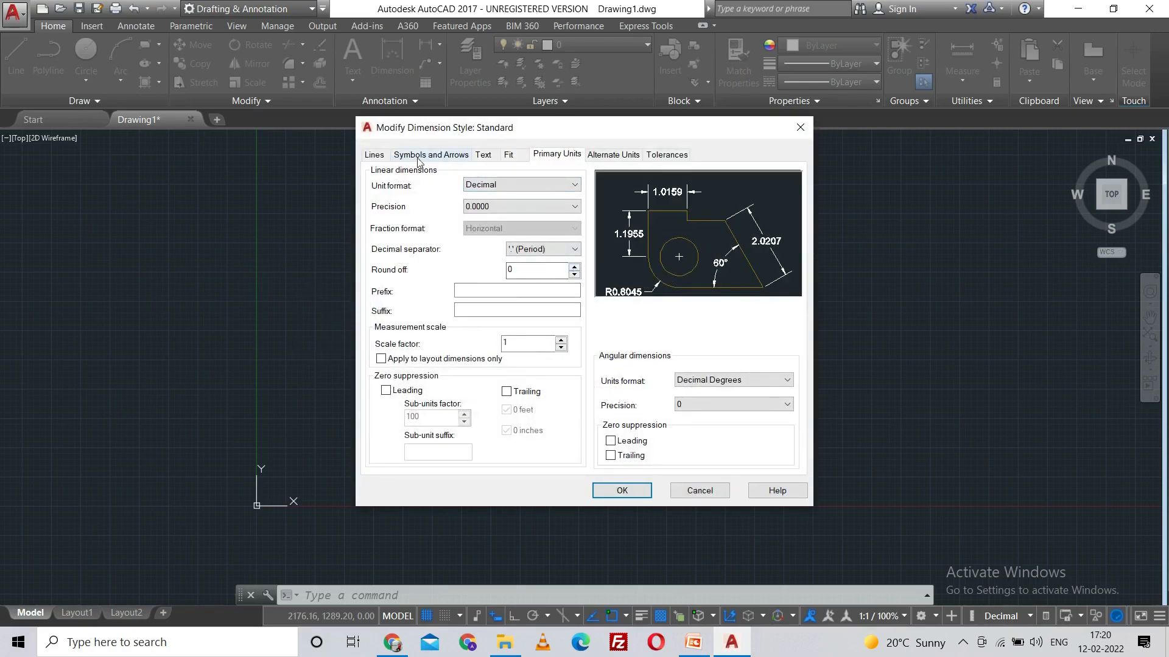
# Step: Look through the Standard style's settings for lines, symbols and arrows, text, fit and primary units
pyautogui.click(374, 157)
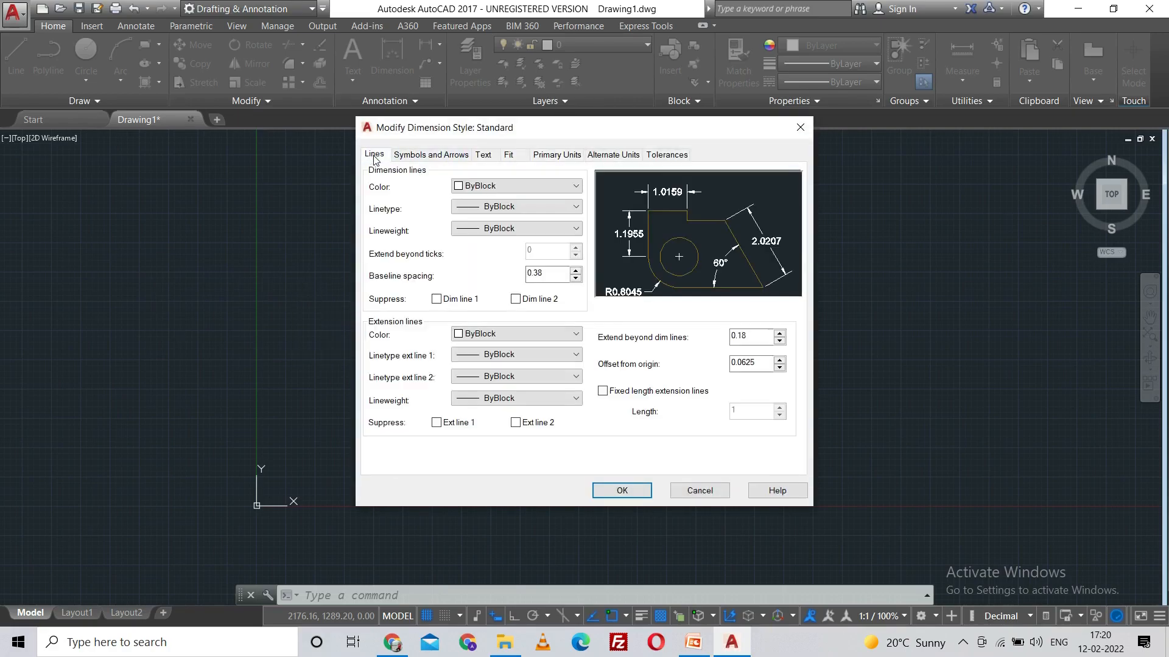
pyautogui.click(413, 159)
pyautogui.click(483, 157)
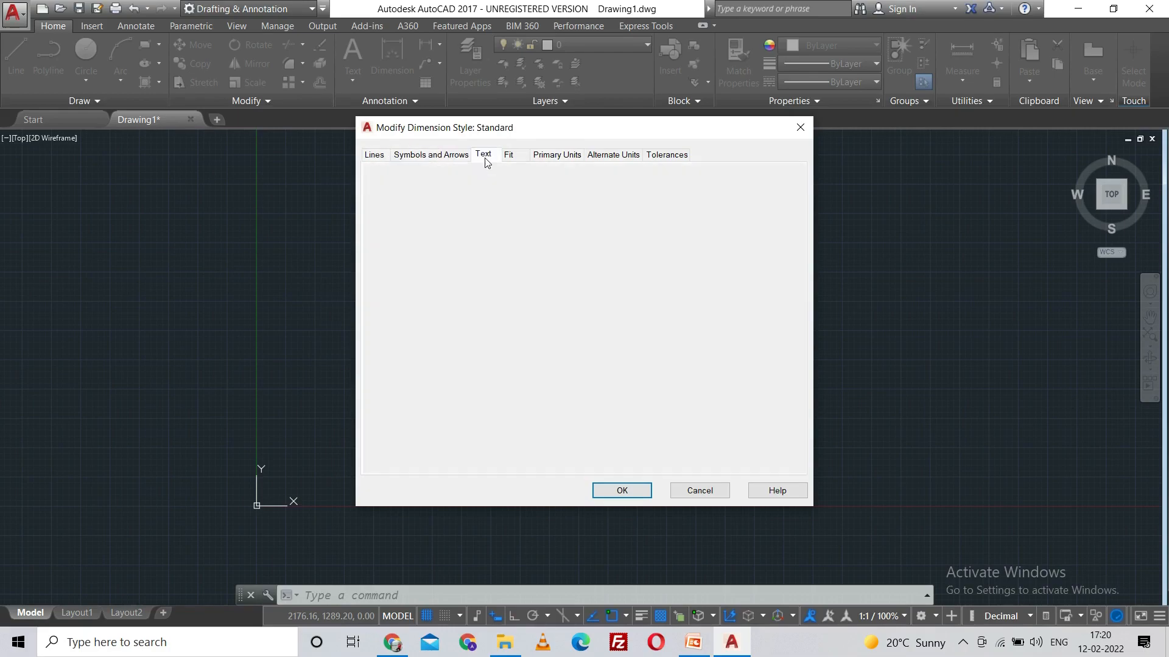
pyautogui.click(509, 156)
pyautogui.click(565, 158)
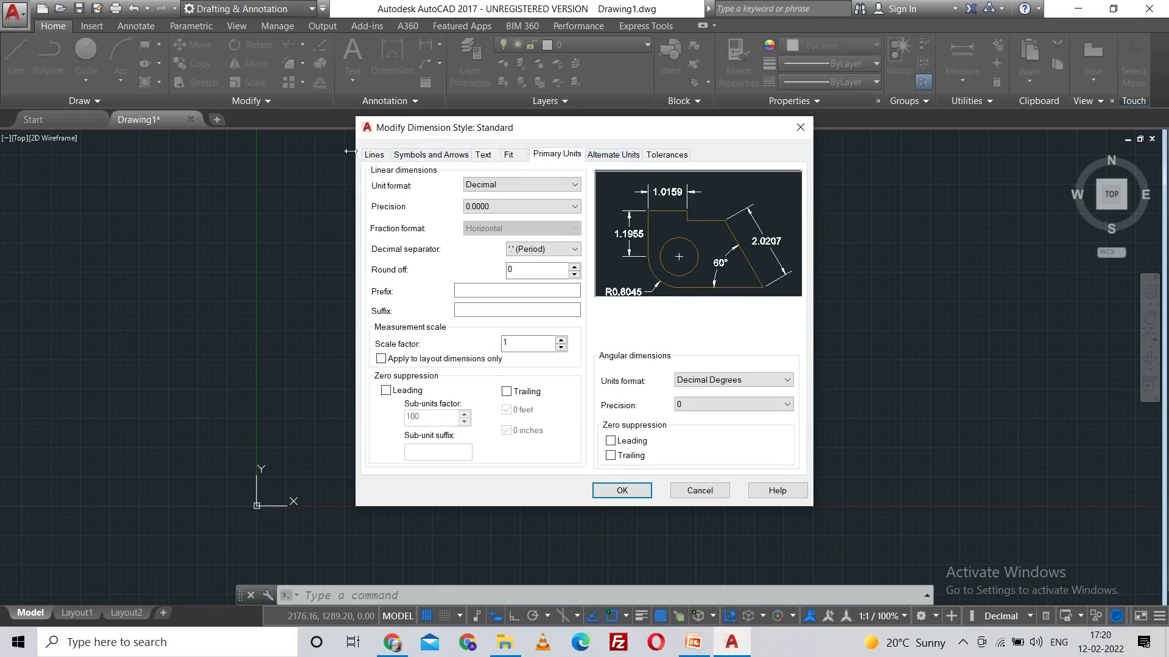
pyautogui.click(372, 156)
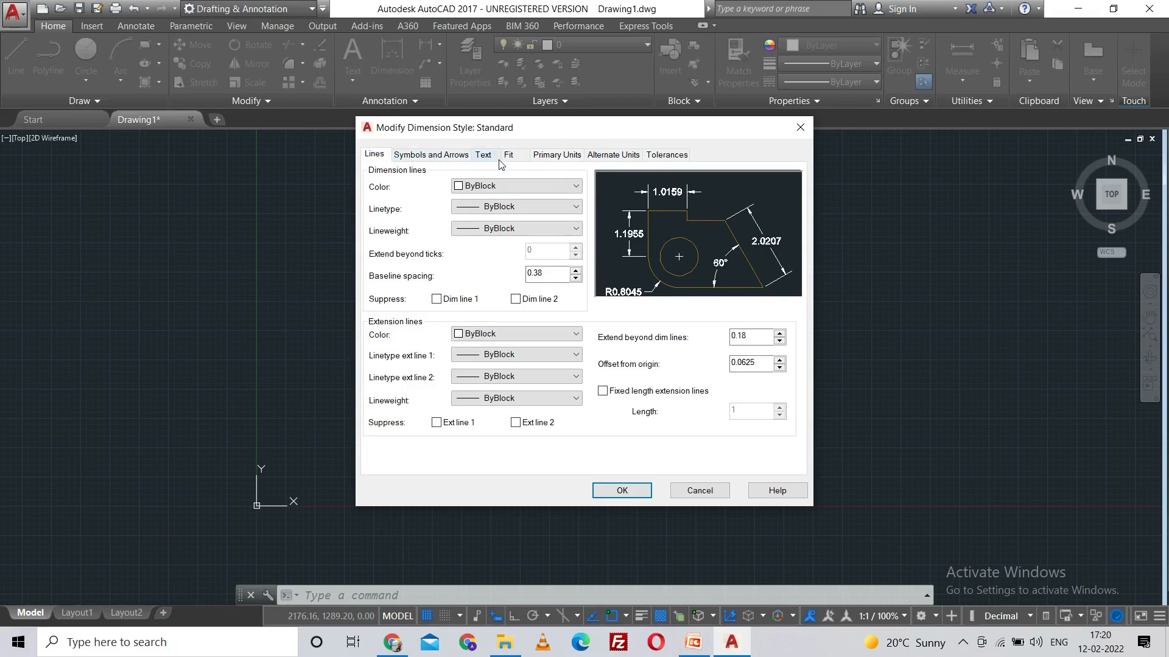
# Step: Set the linear dimension precision in the Standard style's primary units to 0.00
pyautogui.click(563, 160)
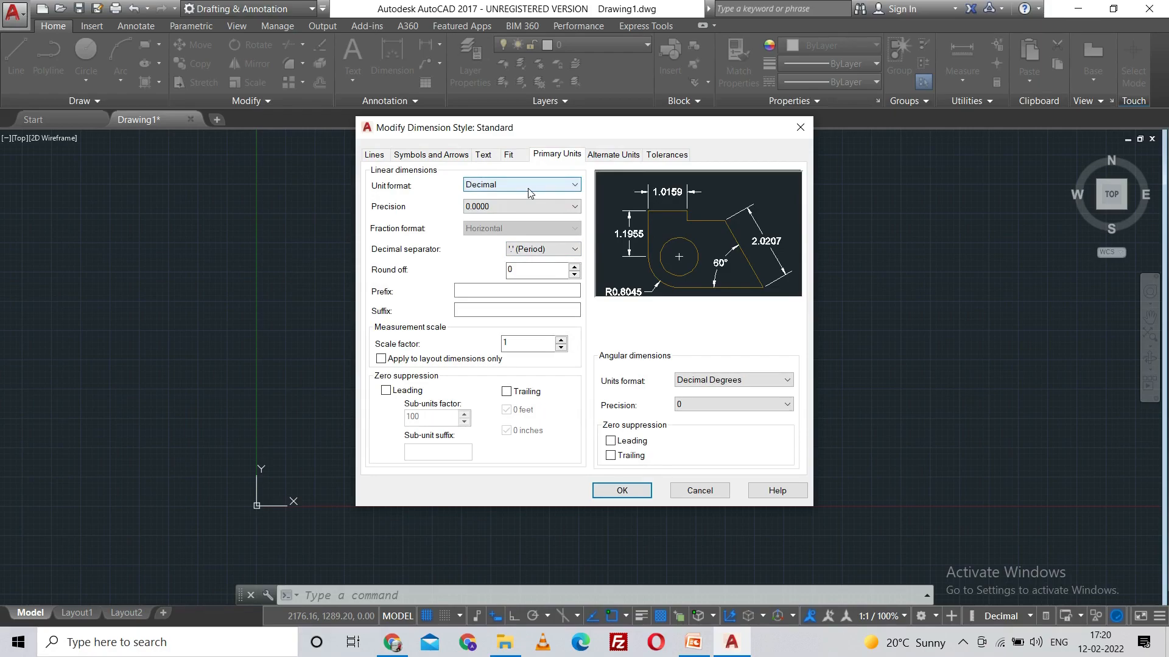
pyautogui.click(536, 206)
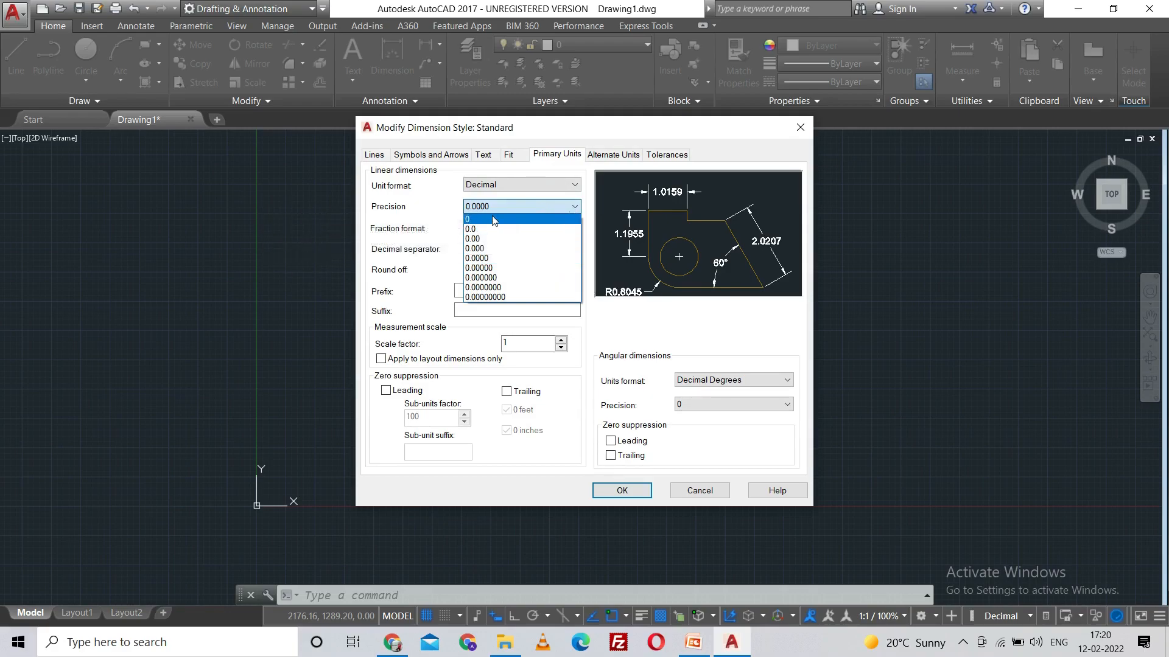
pyautogui.click(493, 220)
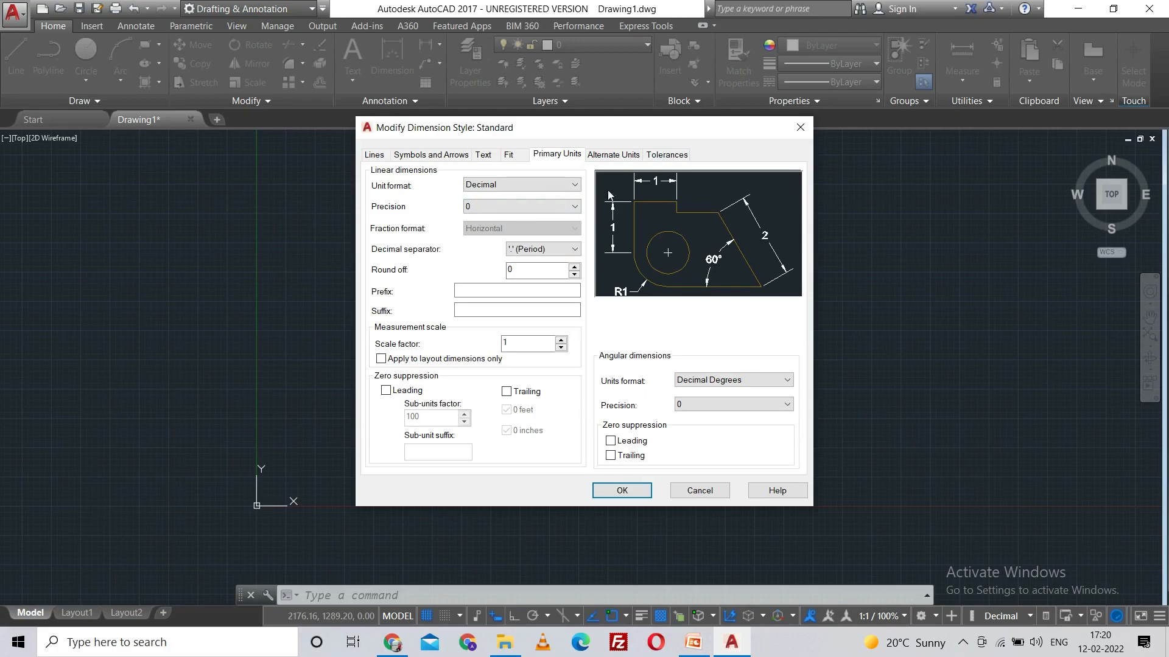
pyautogui.click(528, 207)
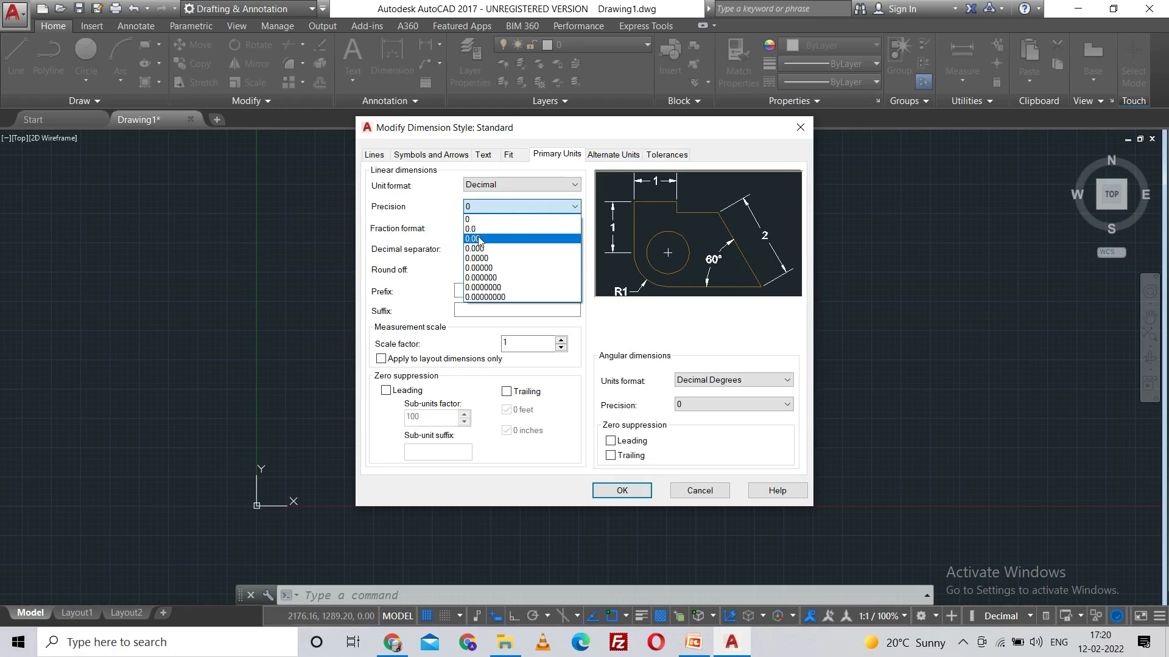
pyautogui.click(479, 239)
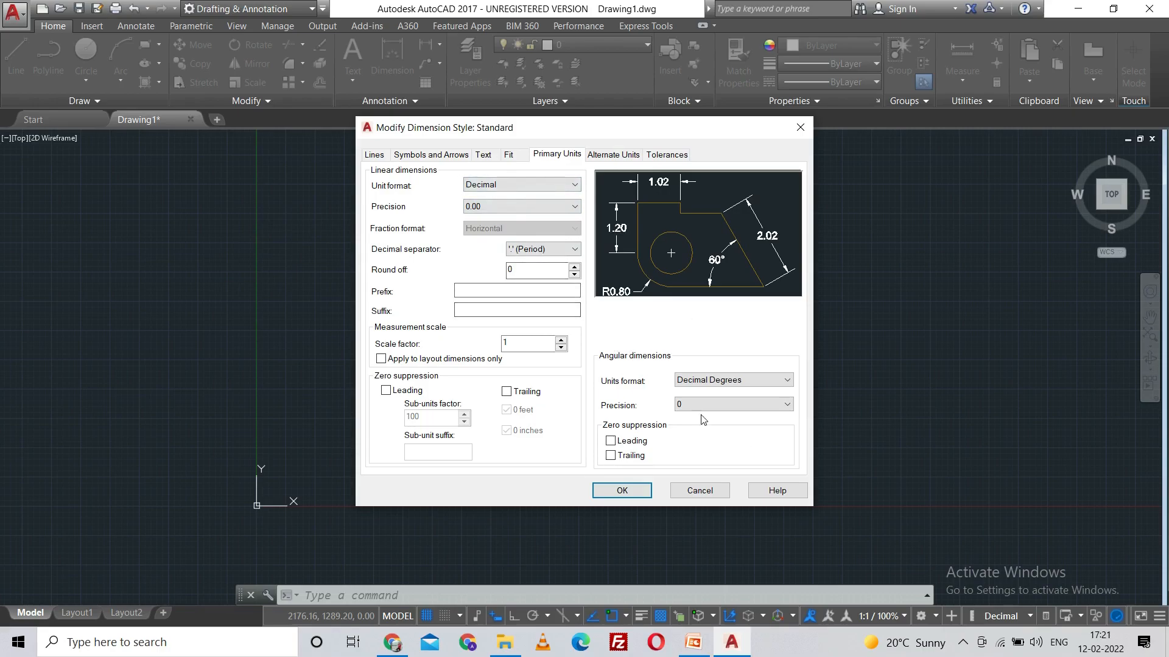
# Step: Try an angular dimension precision of 0.00 and return it to 0
pyautogui.click(728, 402)
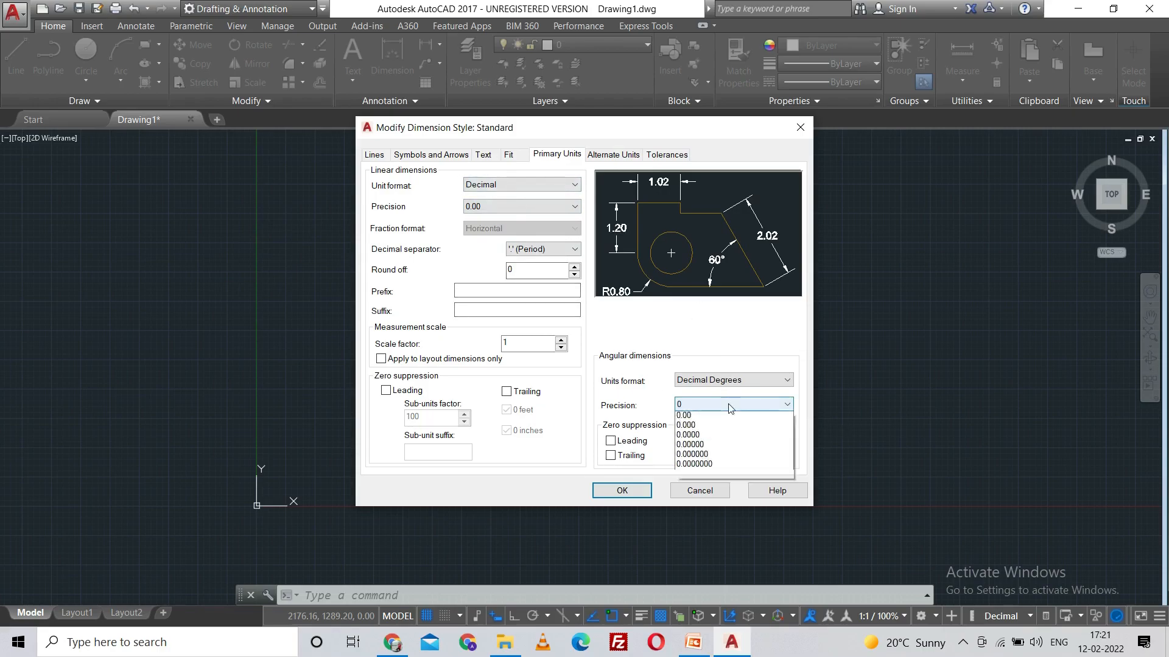
pyautogui.click(715, 438)
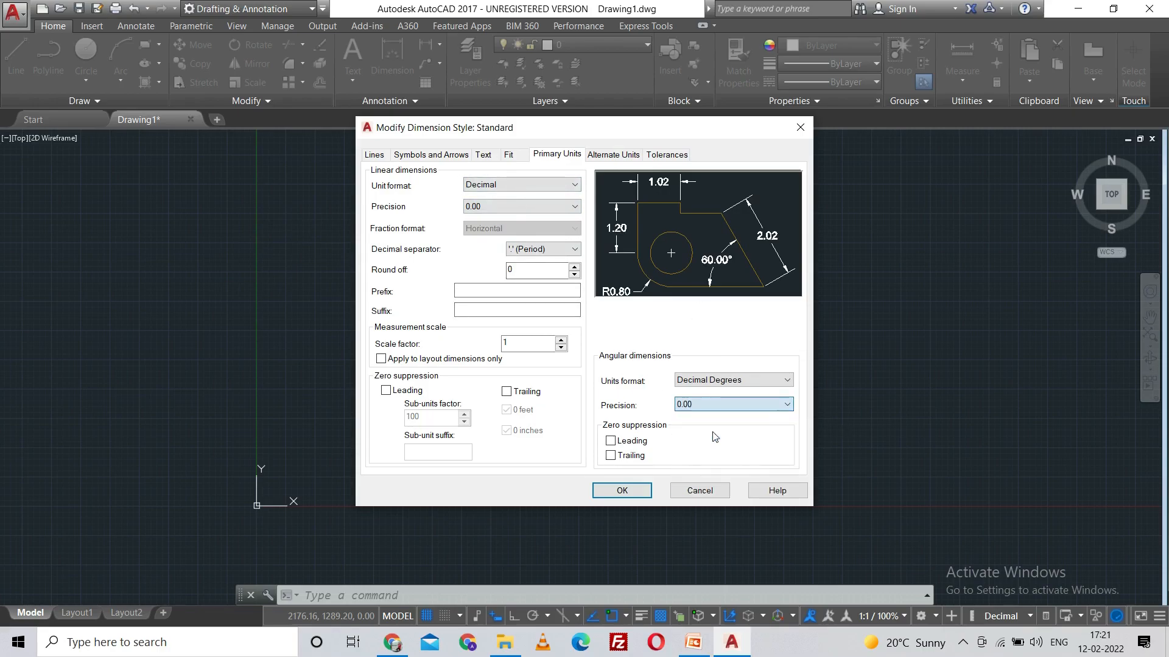
pyautogui.click(736, 404)
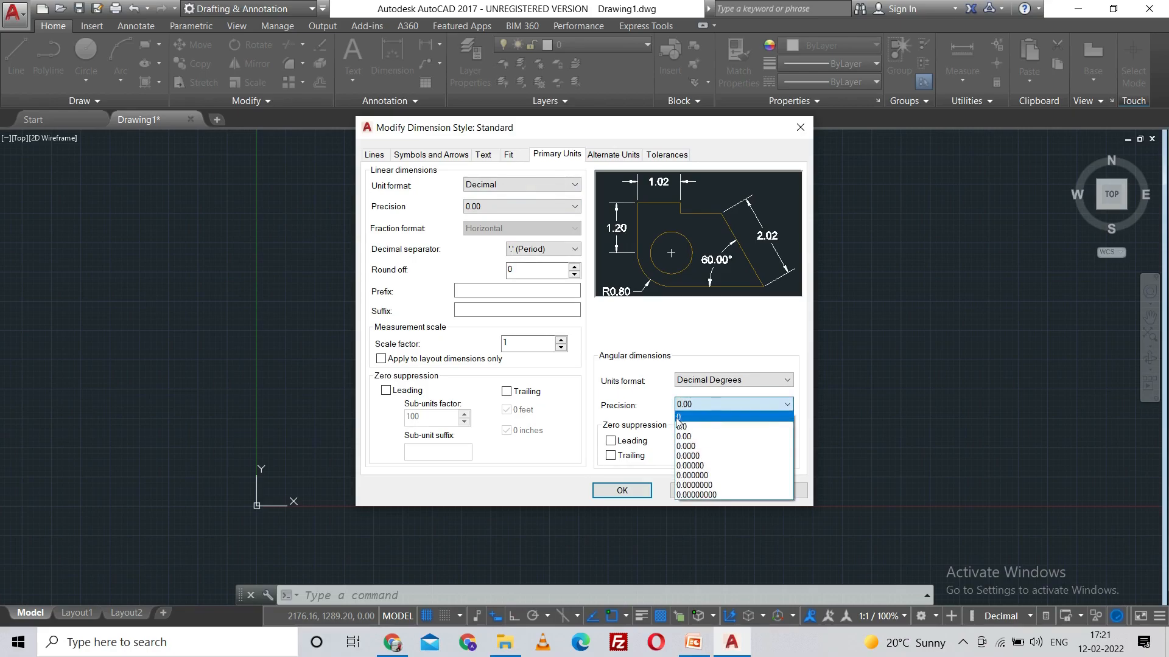
pyautogui.click(706, 421)
# Step: Accept the changes to the Standard dimension style, make it current and close the style manager
pyautogui.click(620, 490)
pyautogui.click(753, 241)
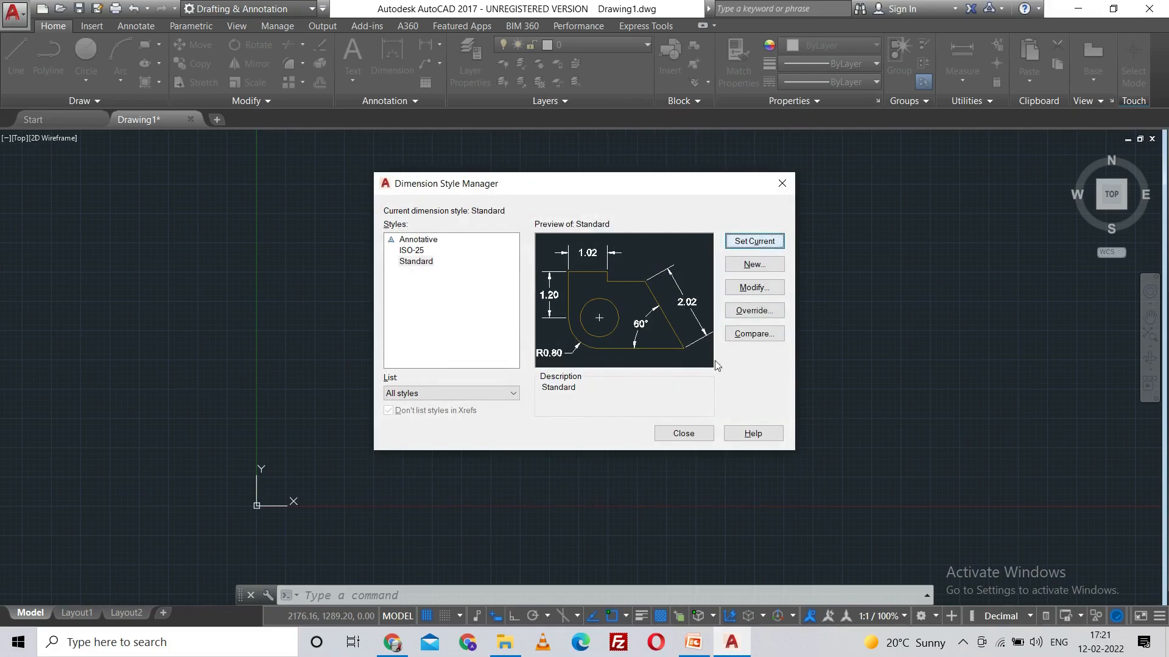
pyautogui.click(684, 433)
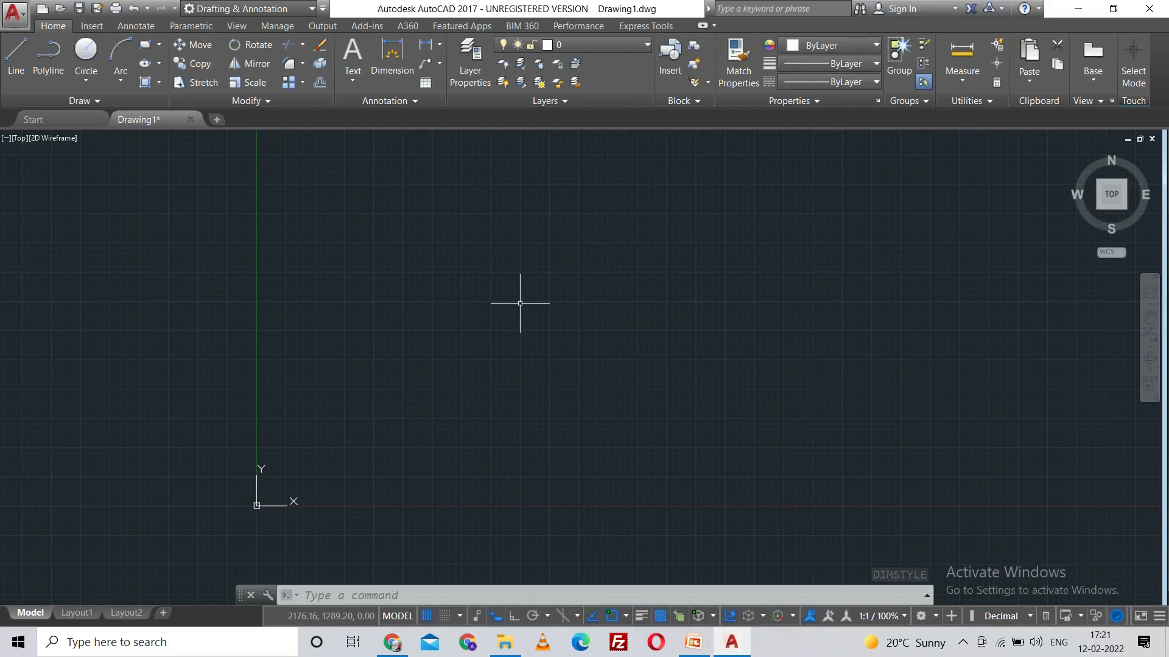
# Step: Set the model space limits with the lower left corner at 0,0 and the upper right corner at 10,10
pyautogui.write('LIM')
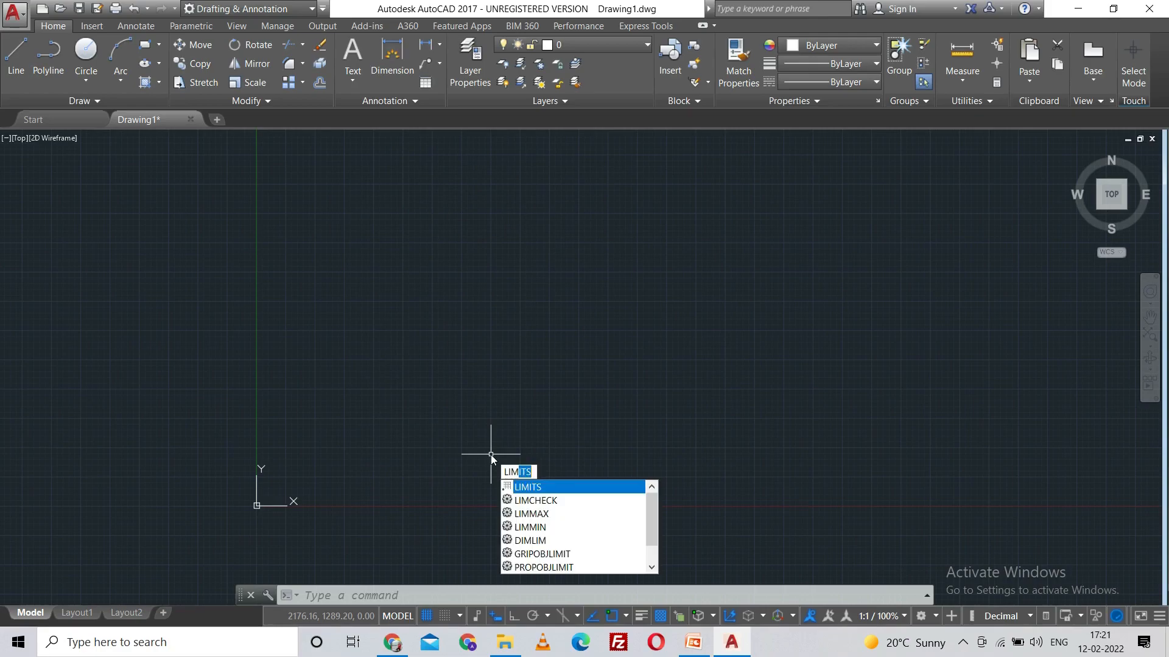
pyautogui.press('Return')
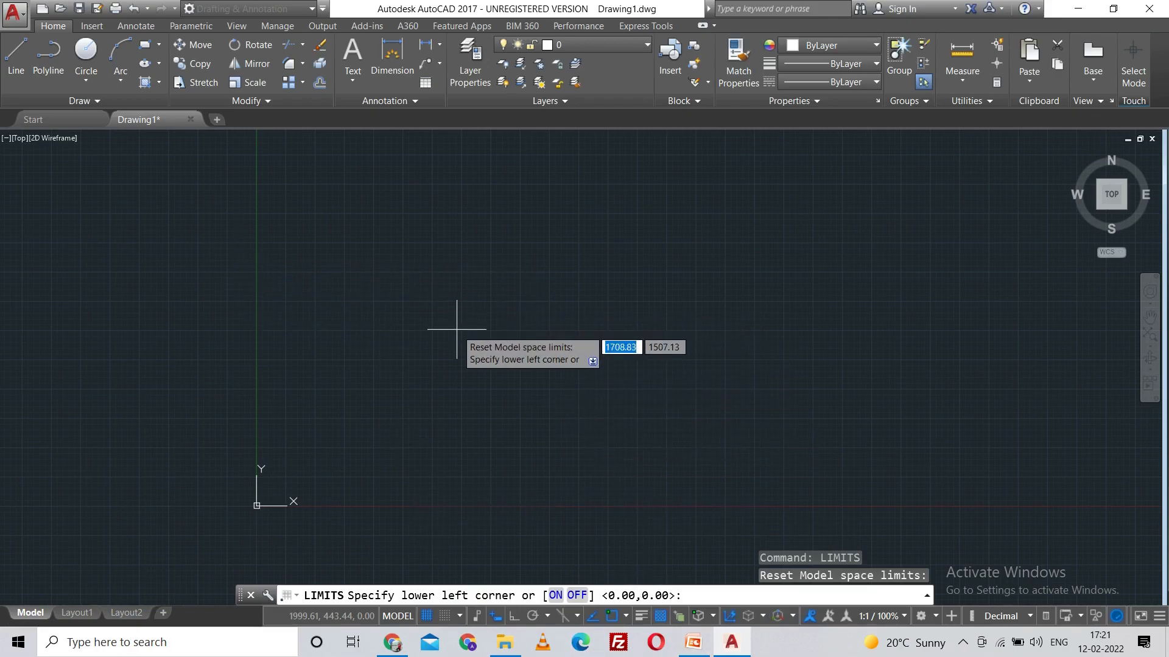
pyautogui.write('0,0')
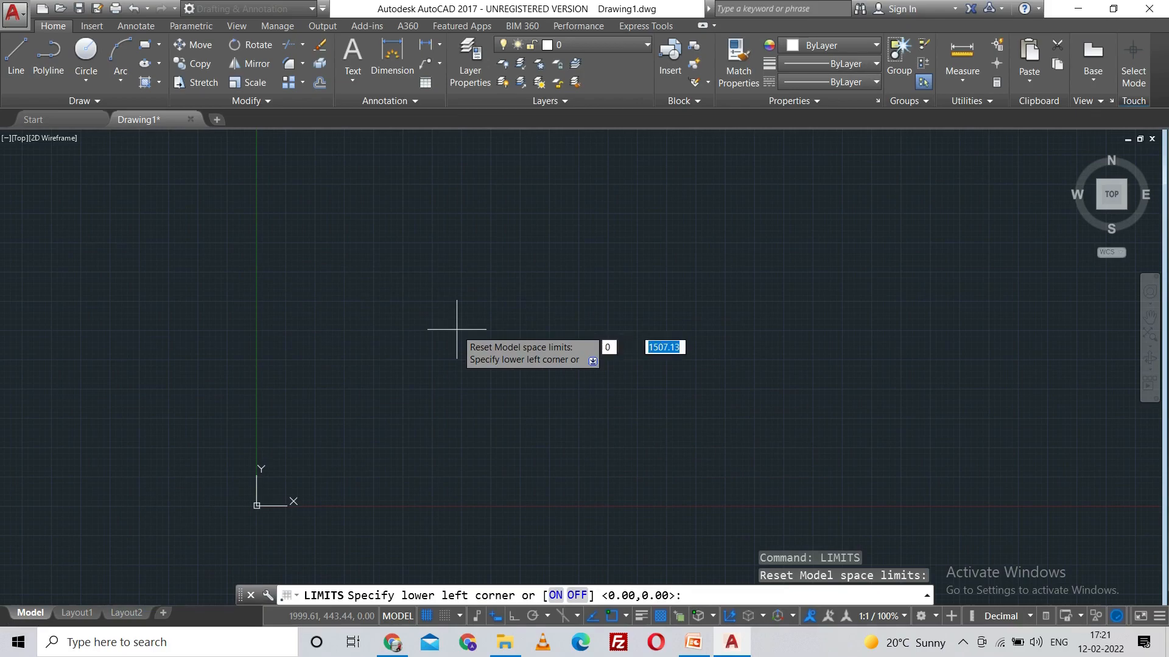
pyautogui.press('Return')
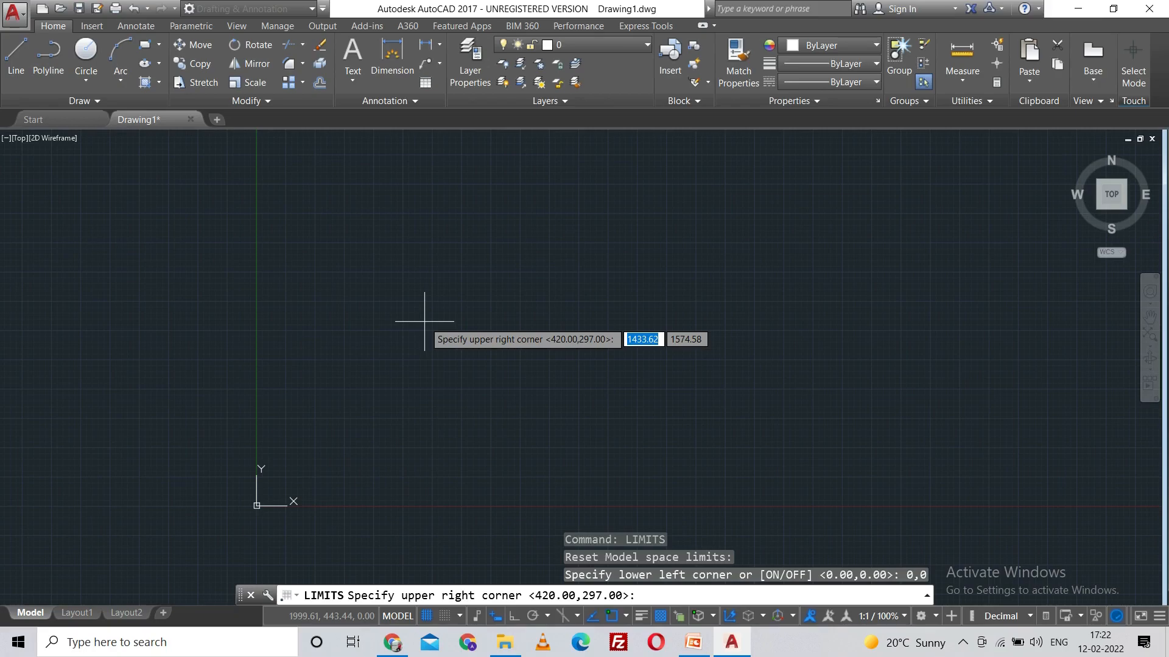
pyautogui.write('10')
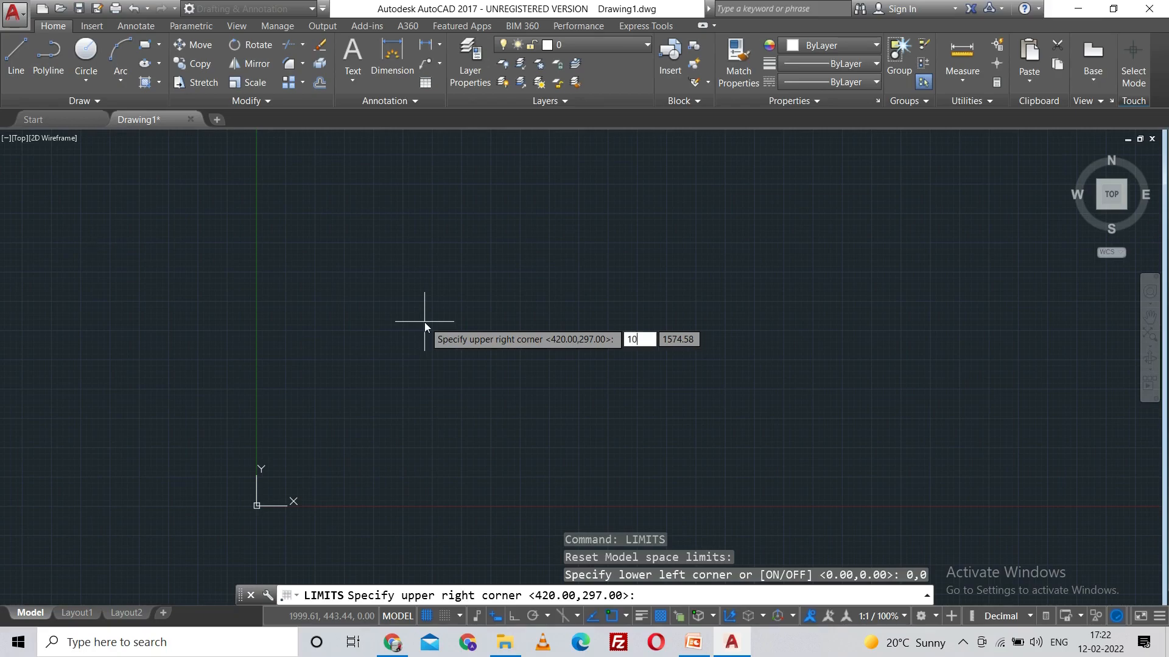
pyautogui.press('Tab')
pyautogui.write('10')
pyautogui.press('Return')
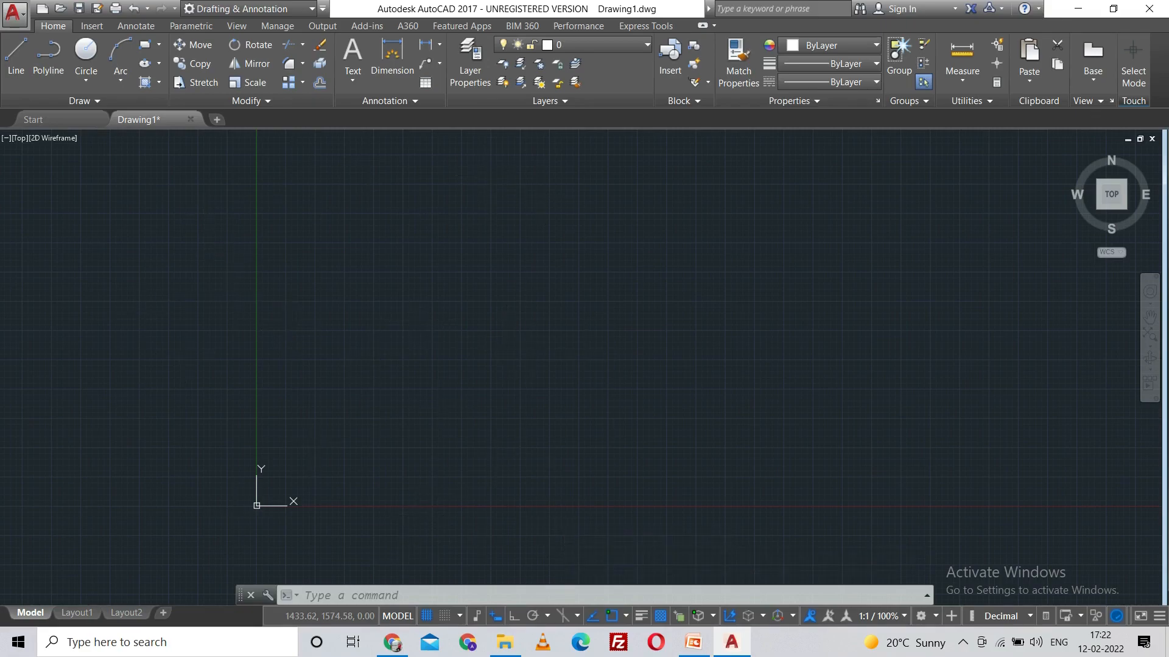
pyautogui.moveTo(290, 329); pyautogui.dragTo(534, 333, button='middle')
pyautogui.moveTo(605, 347); pyautogui.dragTo(286, 350, button='middle')
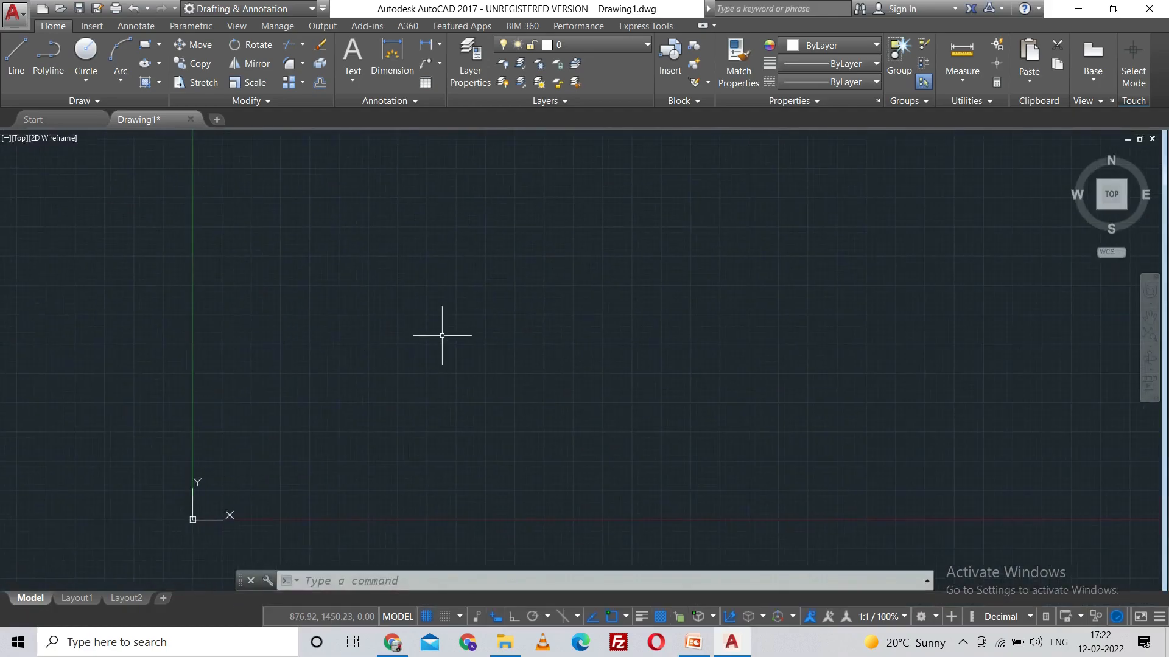
pyautogui.click(62, 119)
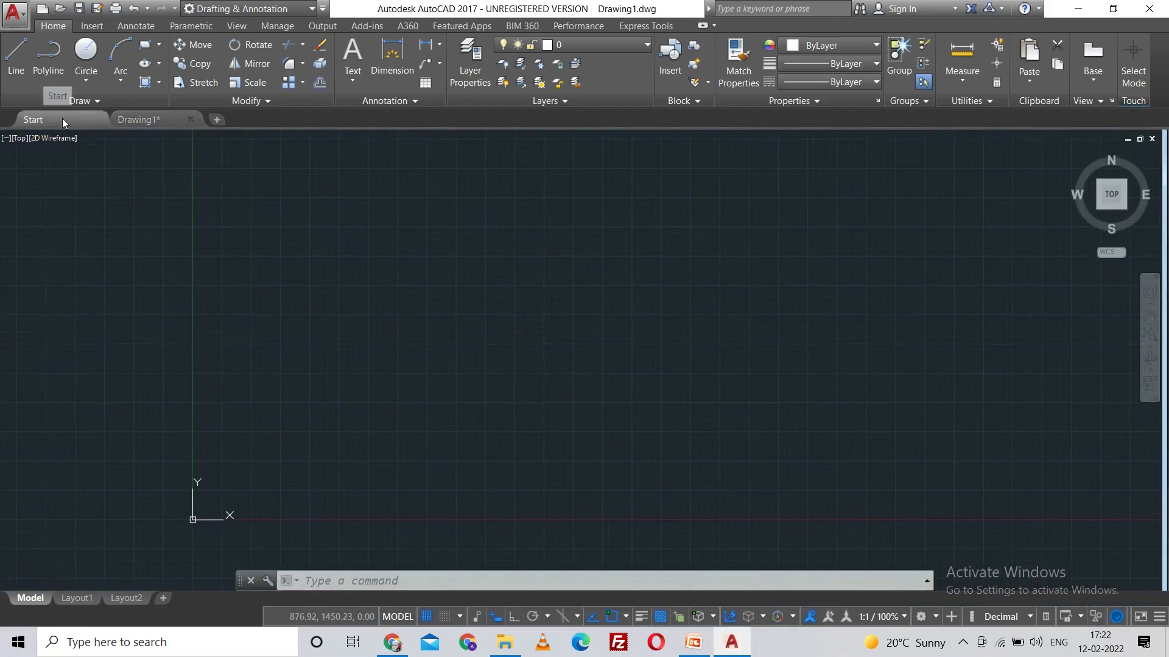
pyautogui.click(353, 328)
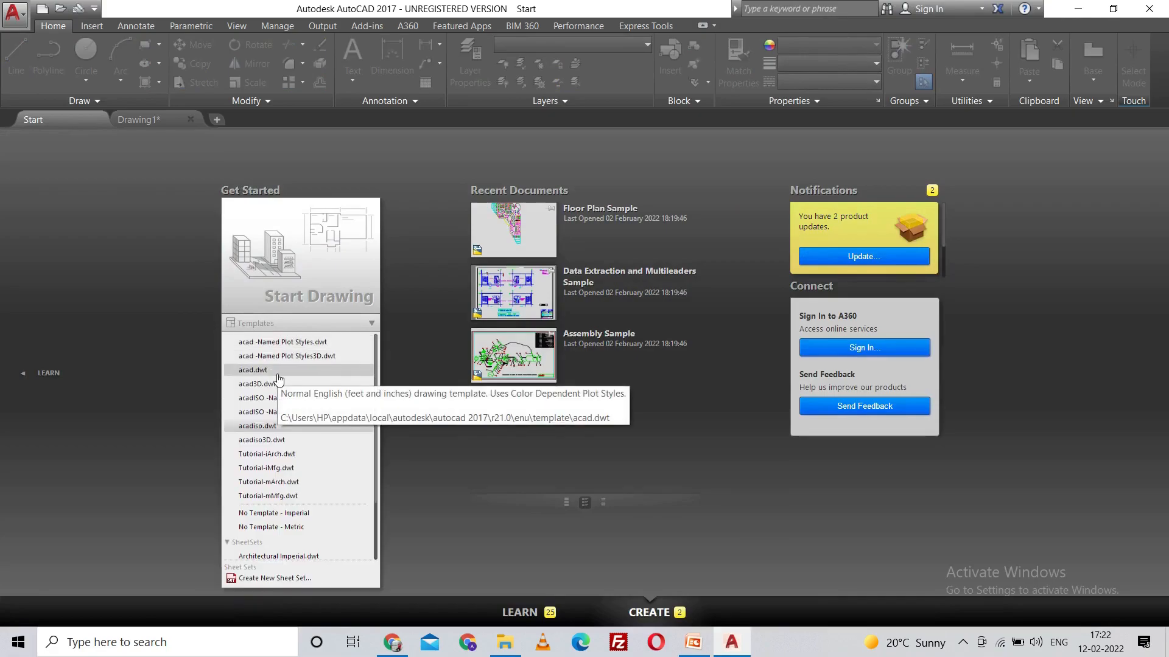
pyautogui.click(152, 119)
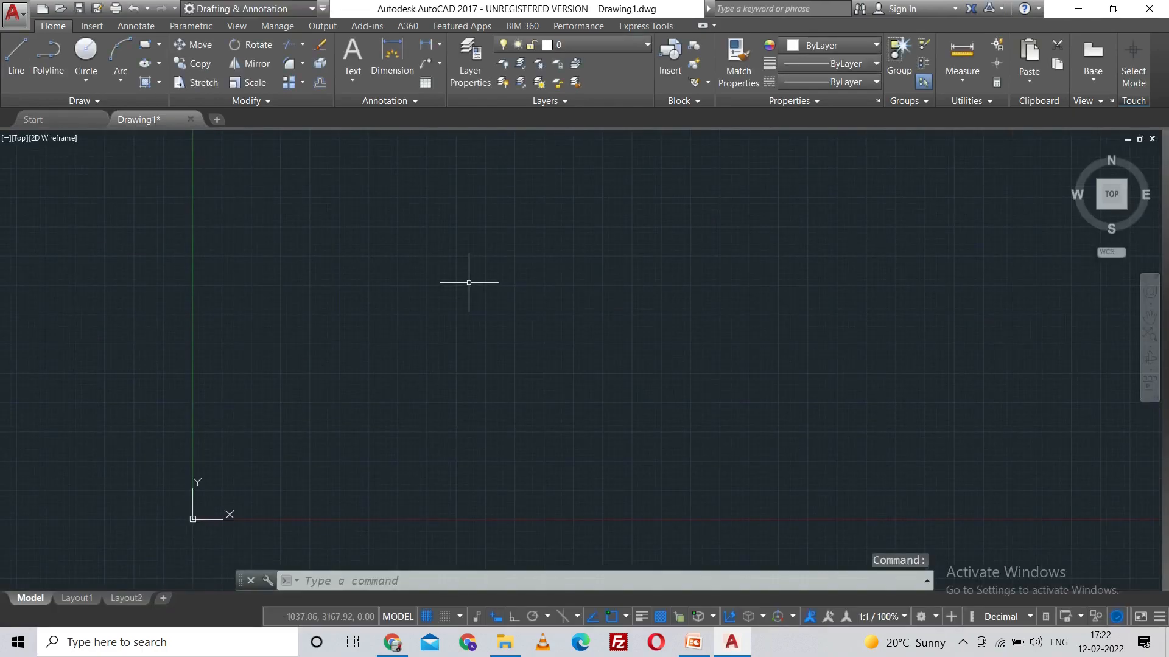
# Step: Turn off the display of the grid beyond the limits in the drafting settings and accept the change
pyautogui.write('ds')
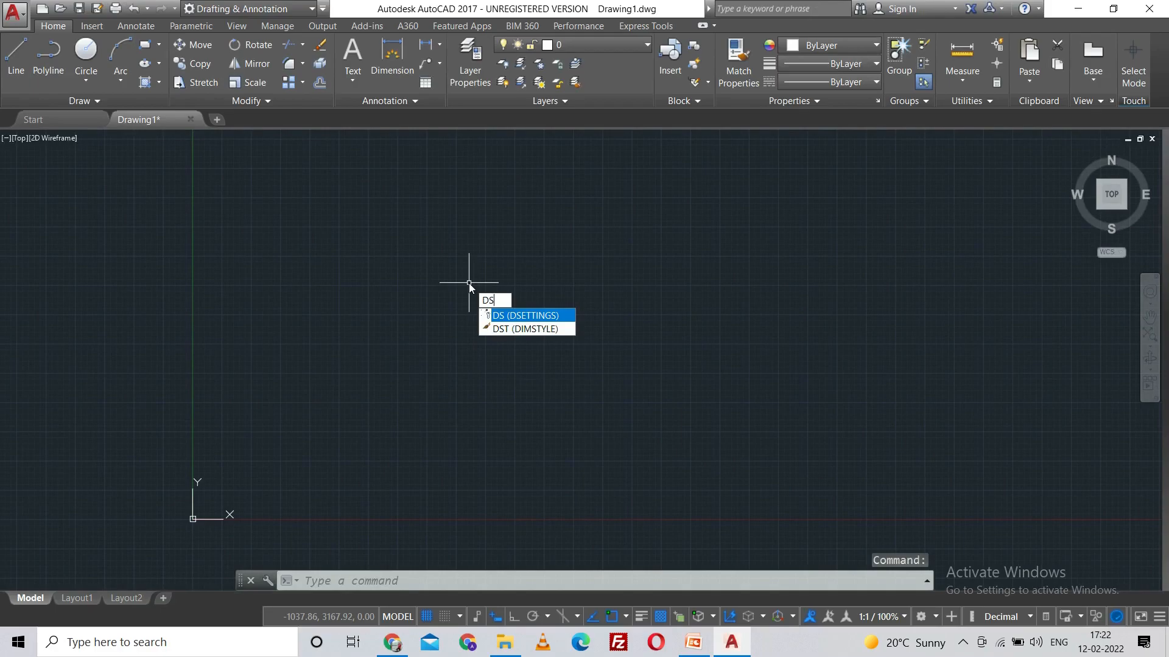
pyautogui.press('Return')
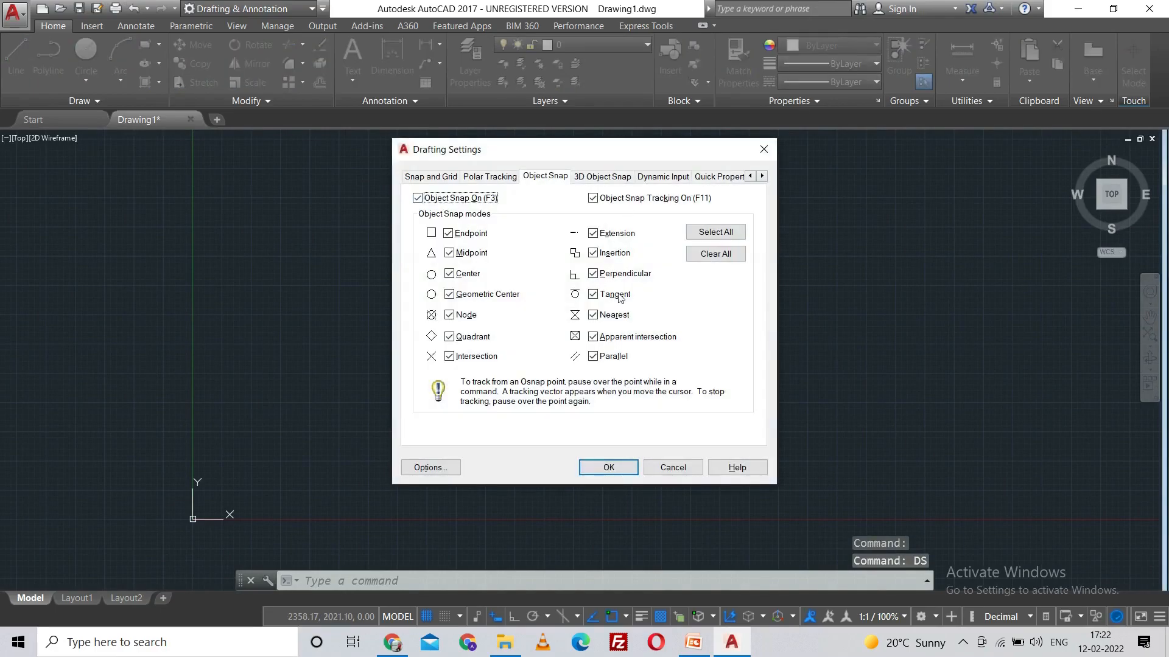
pyautogui.click(430, 176)
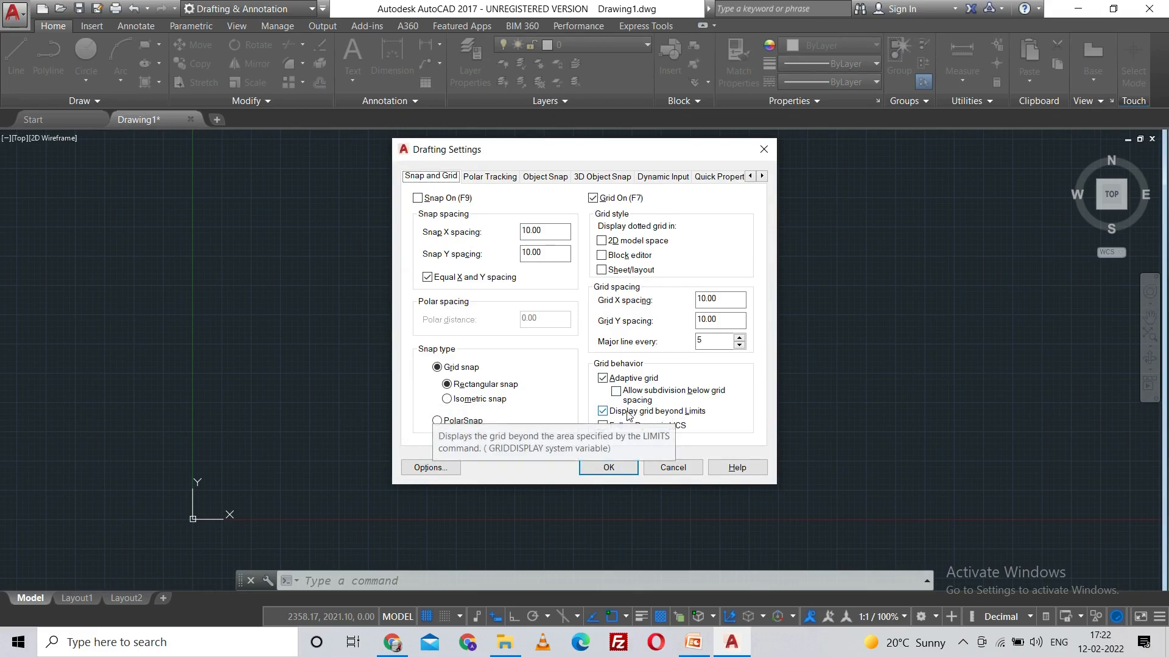
pyautogui.click(603, 411)
pyautogui.click(621, 396)
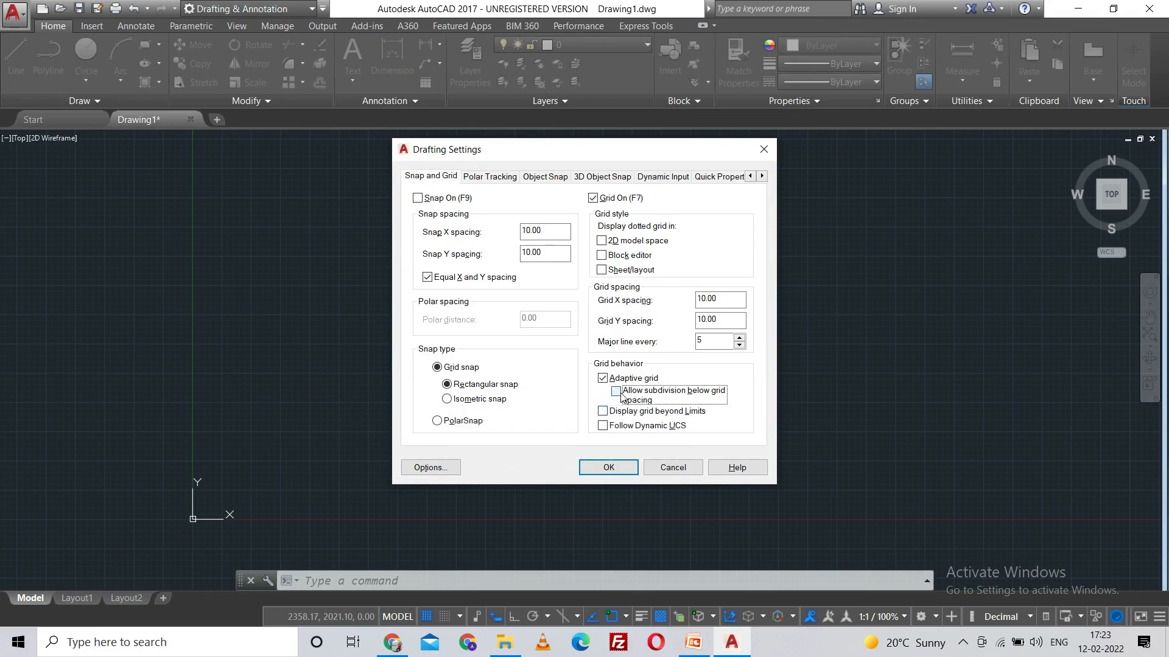
pyautogui.click(609, 466)
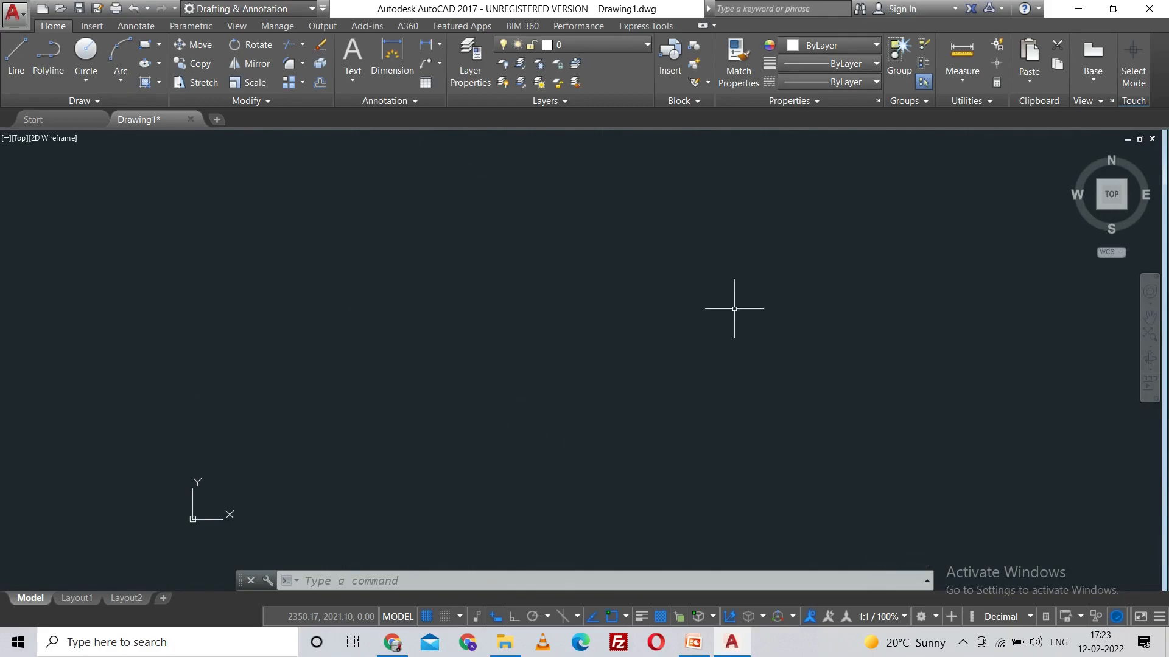
# Step: Draw a zigzag chain of seven line segments starting inside the limits grid and running past its right edge to about 21.35,3.00
pyautogui.moveTo(1127, 216)
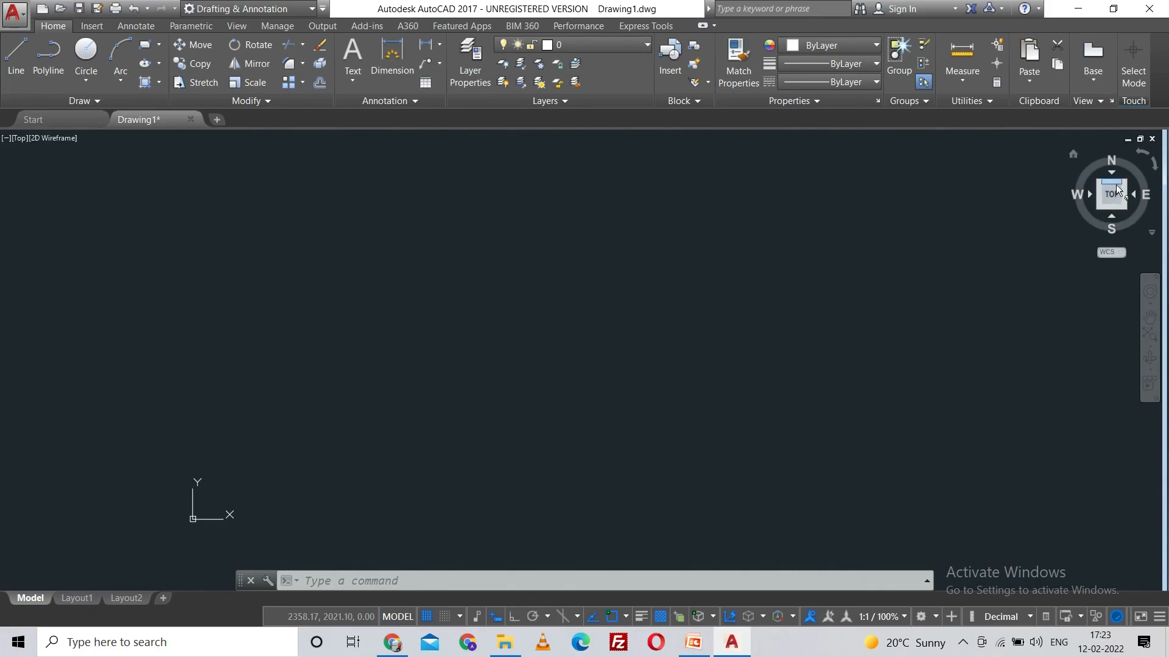
pyautogui.click(1114, 199)
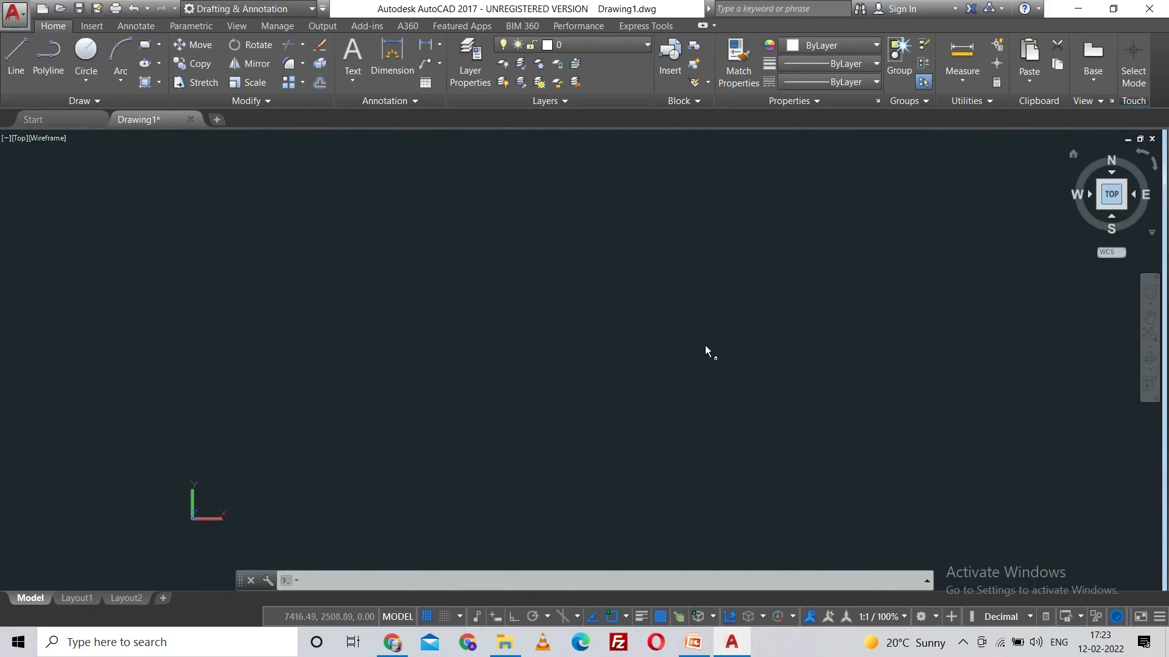
pyautogui.moveTo(623, 331); pyautogui.dragTo(309, 452, button='middle')
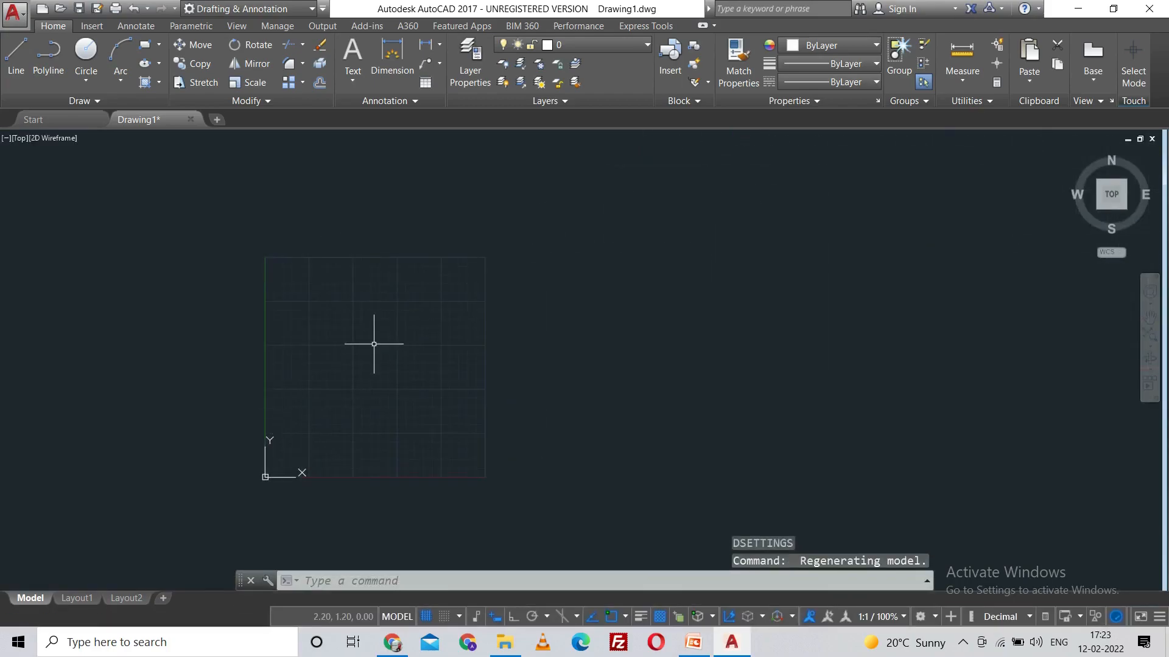
pyautogui.moveTo(375, 345); pyautogui.dragTo(486, 324, button='middle')
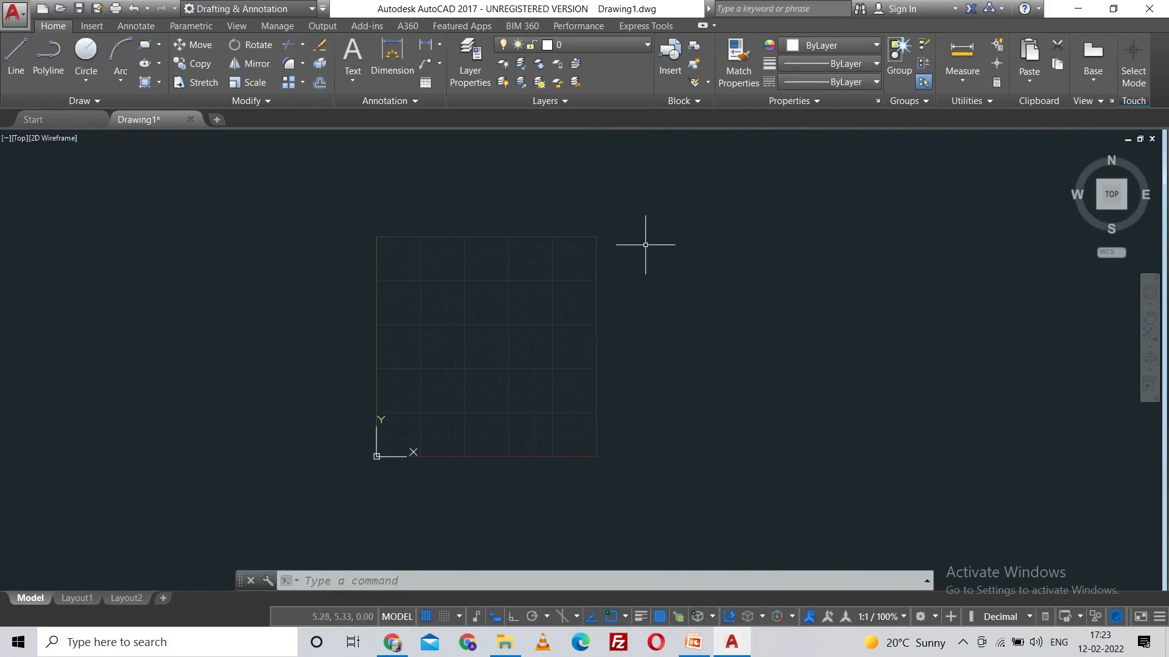
pyautogui.click(15, 63)
pyautogui.click(412, 351)
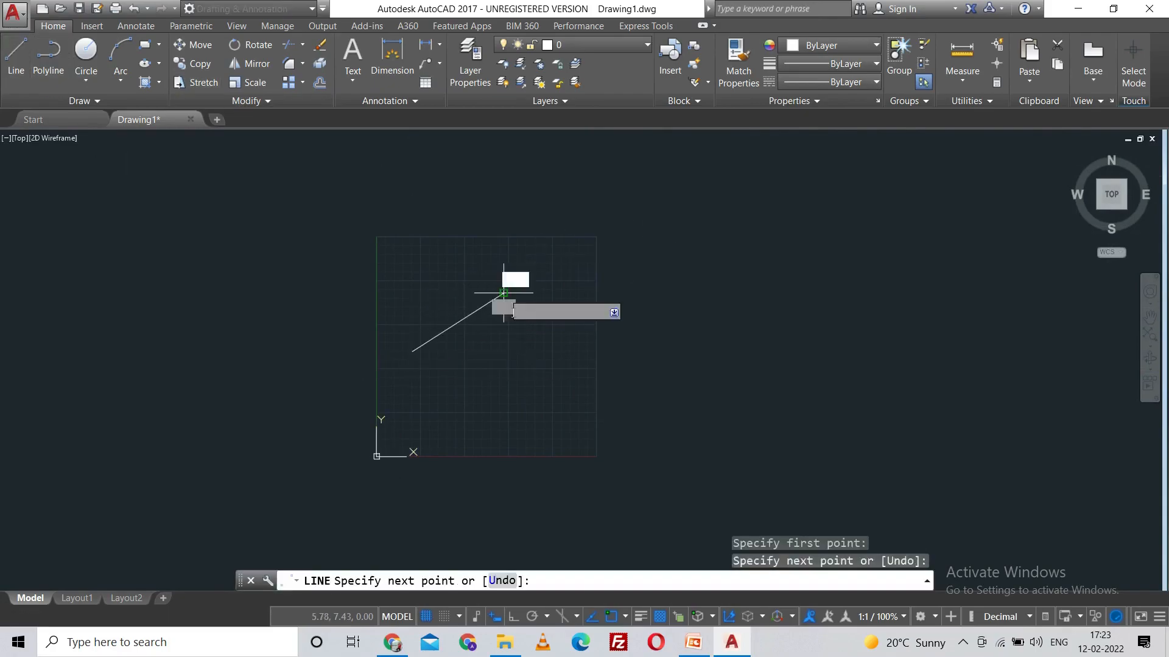
pyautogui.click(504, 294)
pyautogui.click(520, 359)
pyautogui.click(565, 332)
pyautogui.click(671, 304)
pyautogui.click(718, 356)
pyautogui.click(779, 329)
pyautogui.click(845, 388)
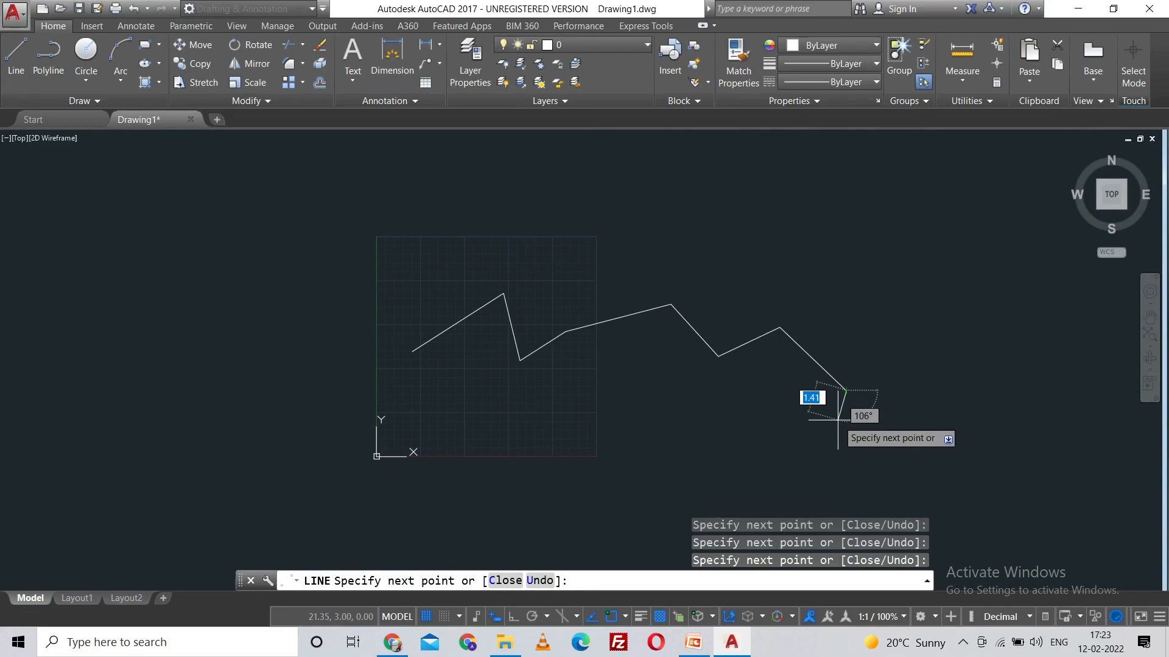
pyautogui.press('Escape')
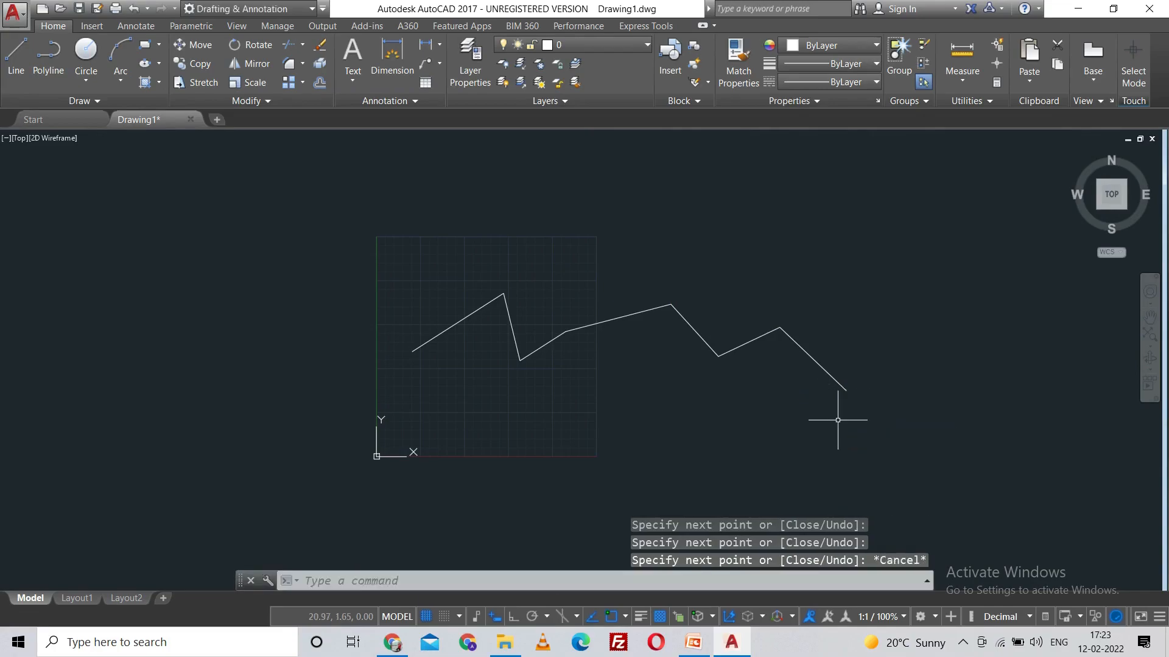
# Step: Turn limits checking ON for model space with the LIMITS command
pyautogui.write('lim')
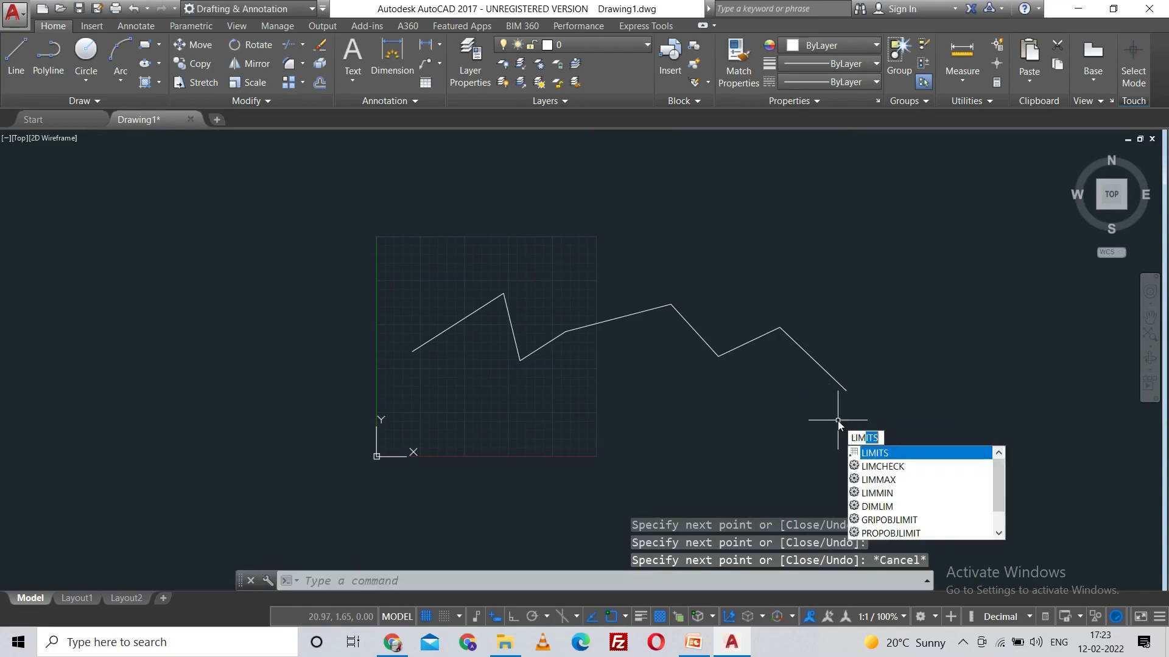
pyautogui.press('Return')
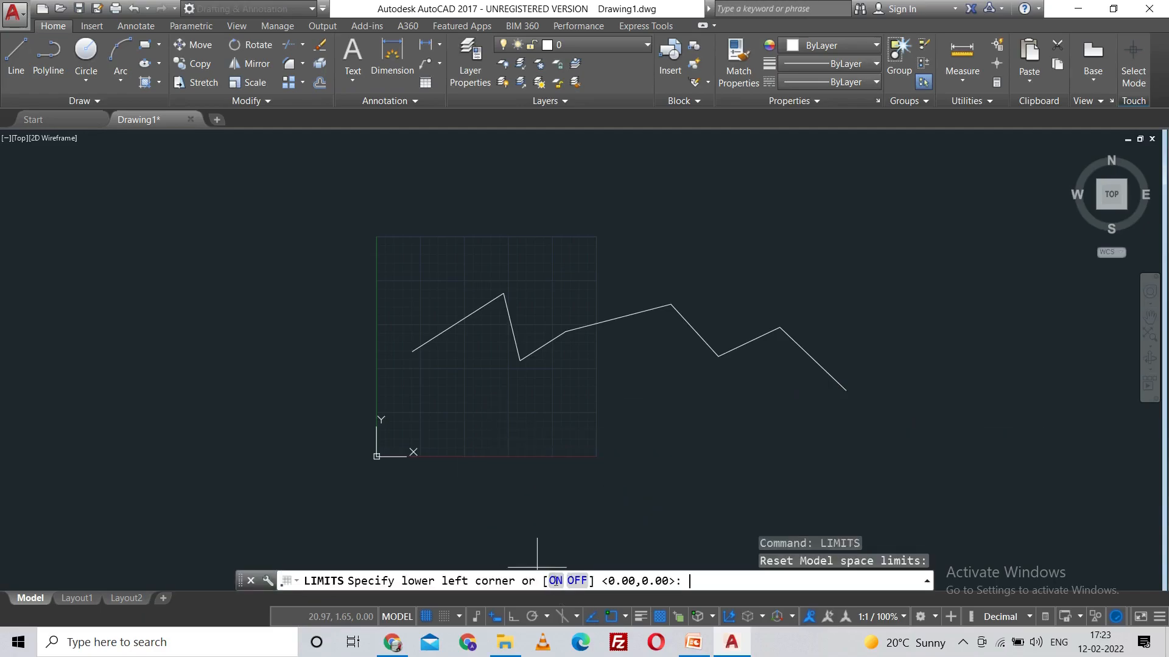
pyautogui.click(555, 582)
# Step: Draw a second chain of lines inside the limits grid, also trying to place points outside its boundary
pyautogui.click(16, 57)
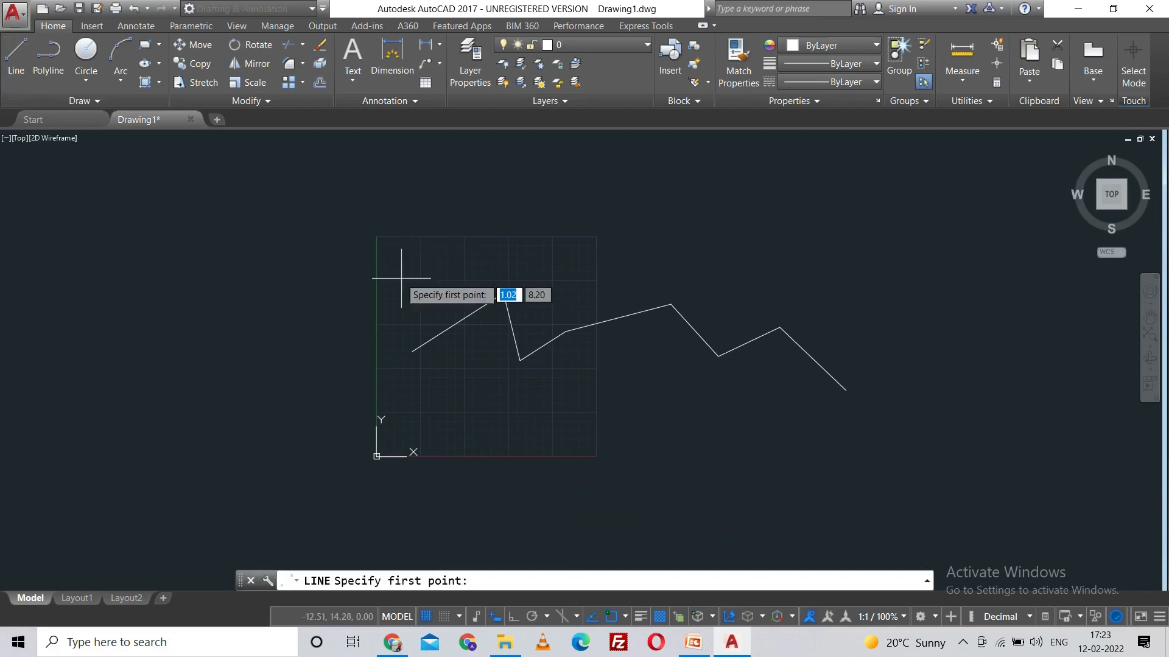
pyautogui.click(422, 284)
pyautogui.click(439, 261)
pyautogui.click(725, 171)
pyautogui.click(855, 258)
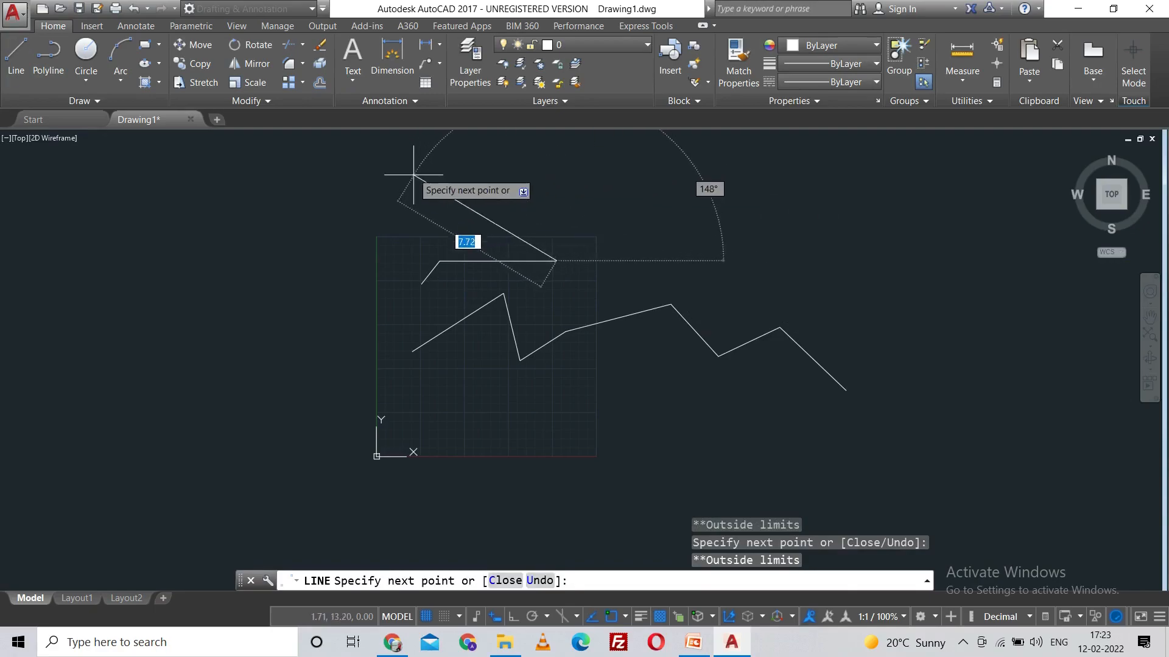
pyautogui.click(402, 270)
pyautogui.click(402, 350)
pyautogui.click(389, 418)
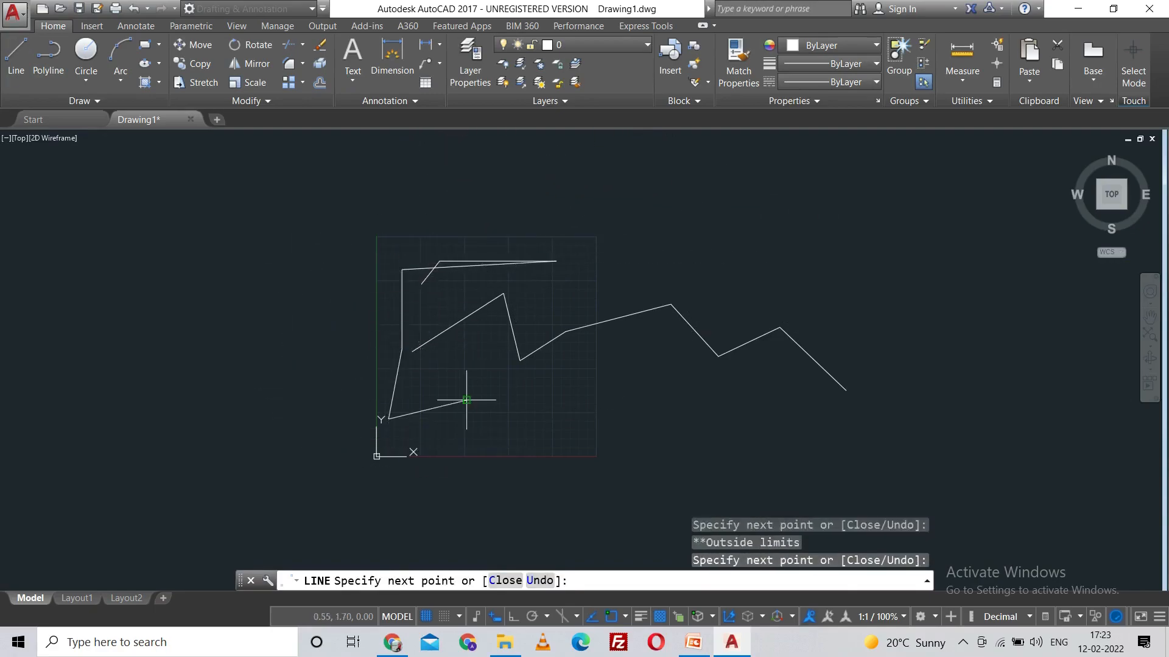
pyautogui.click(548, 380)
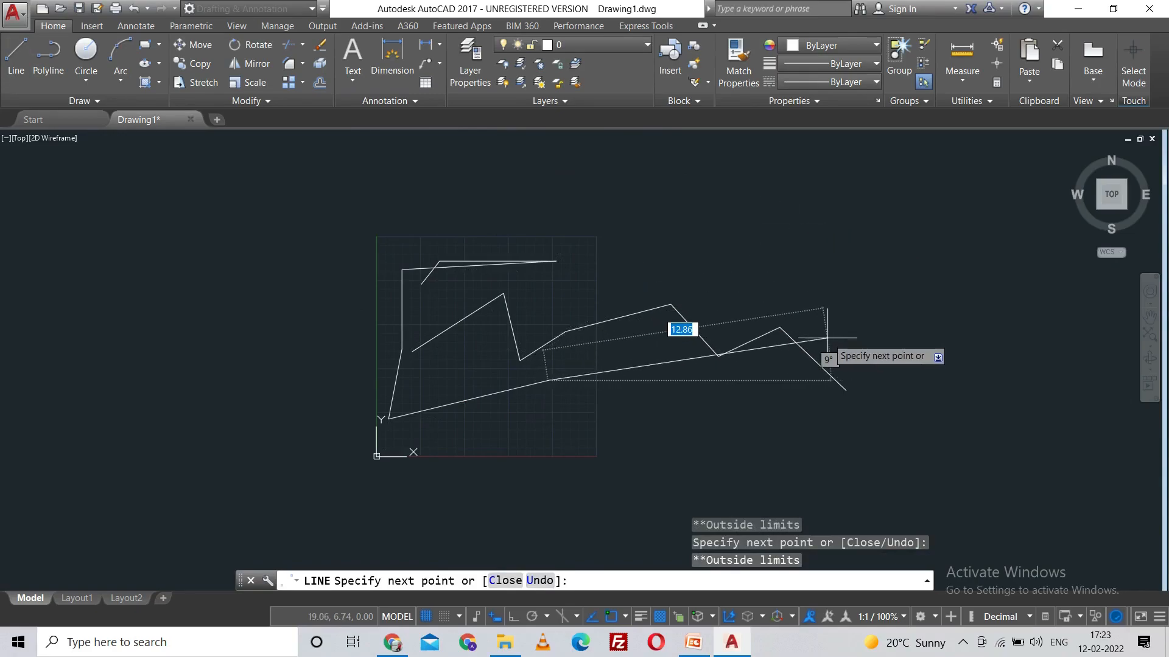
pyautogui.press('Escape')
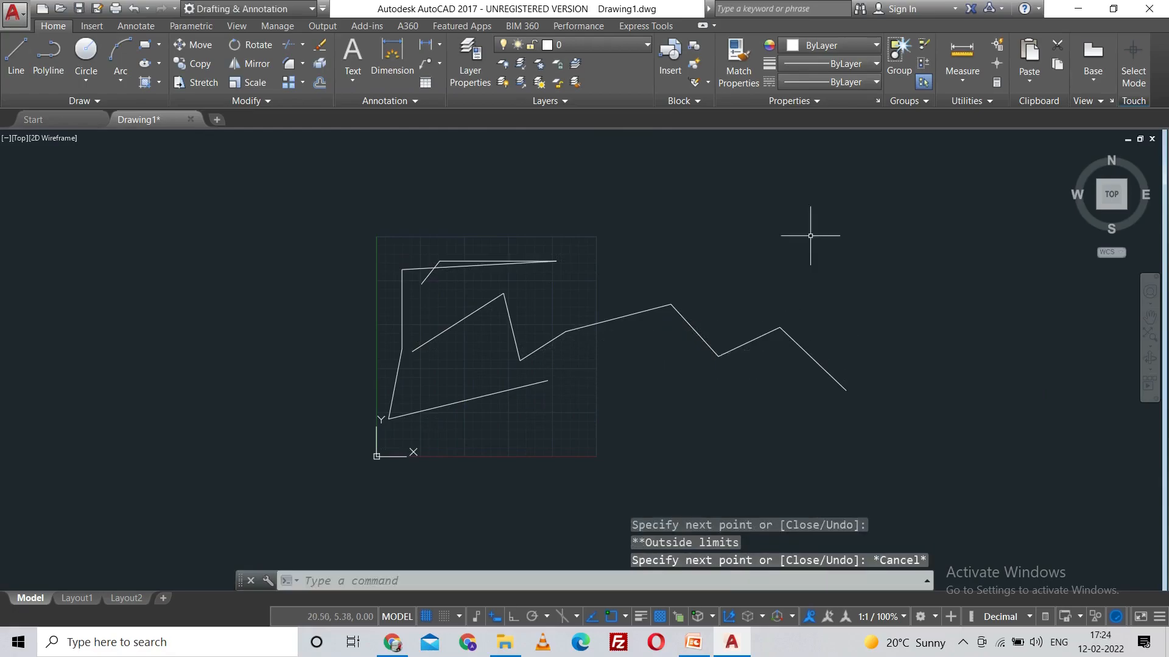
# Step: Erase all the test lines from the drawing
pyautogui.moveTo(603, 409)
pyautogui.mouseDown()
pyautogui.moveTo(262, 327)
pyautogui.moveTo(758, 272)
pyautogui.moveTo(887, 404)
pyautogui.moveTo(866, 442)
pyautogui.mouseUp()
pyautogui.press('Delete')
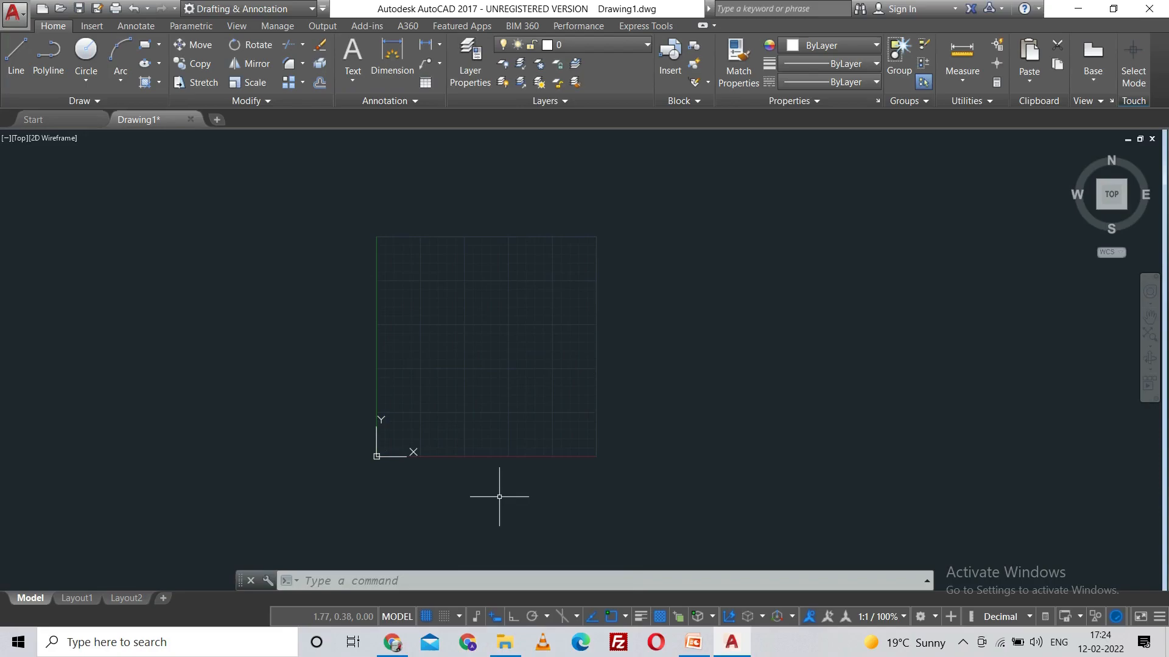
pyautogui.press('F10')
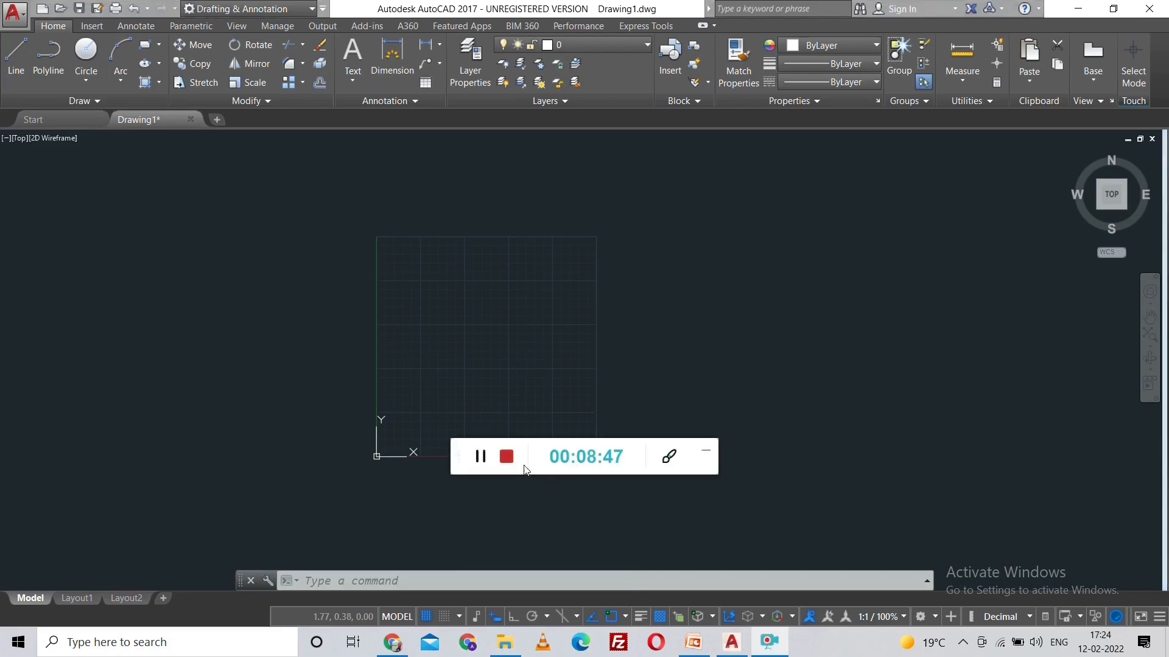